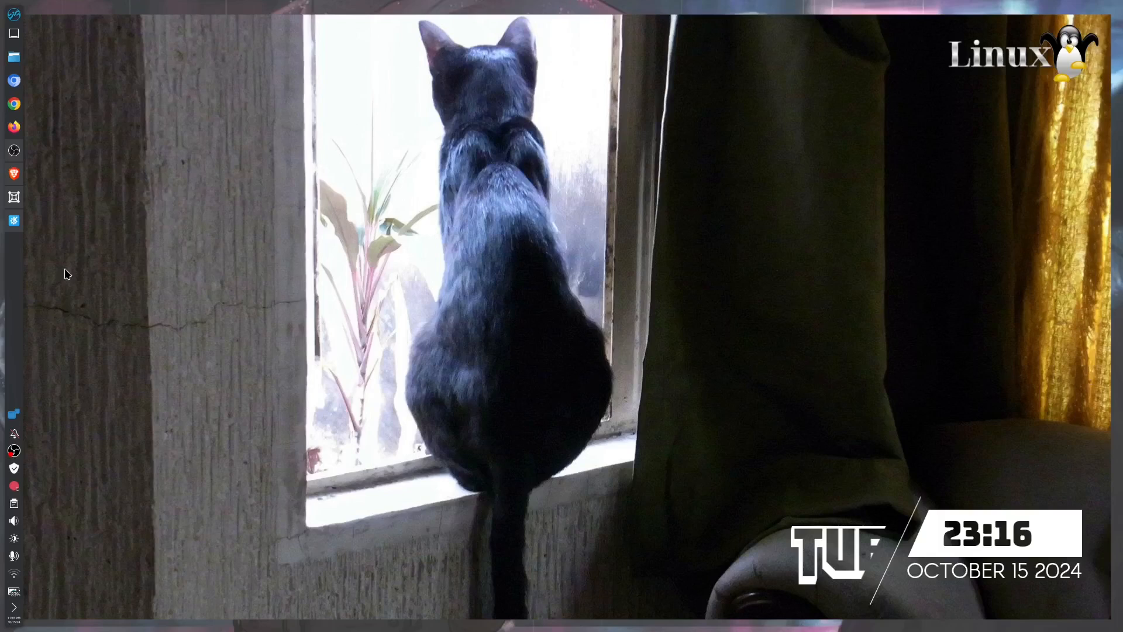
Switch to Brave, ask Leo AI about "storm os linux" and accept its usage notice.
left_click(13, 178)
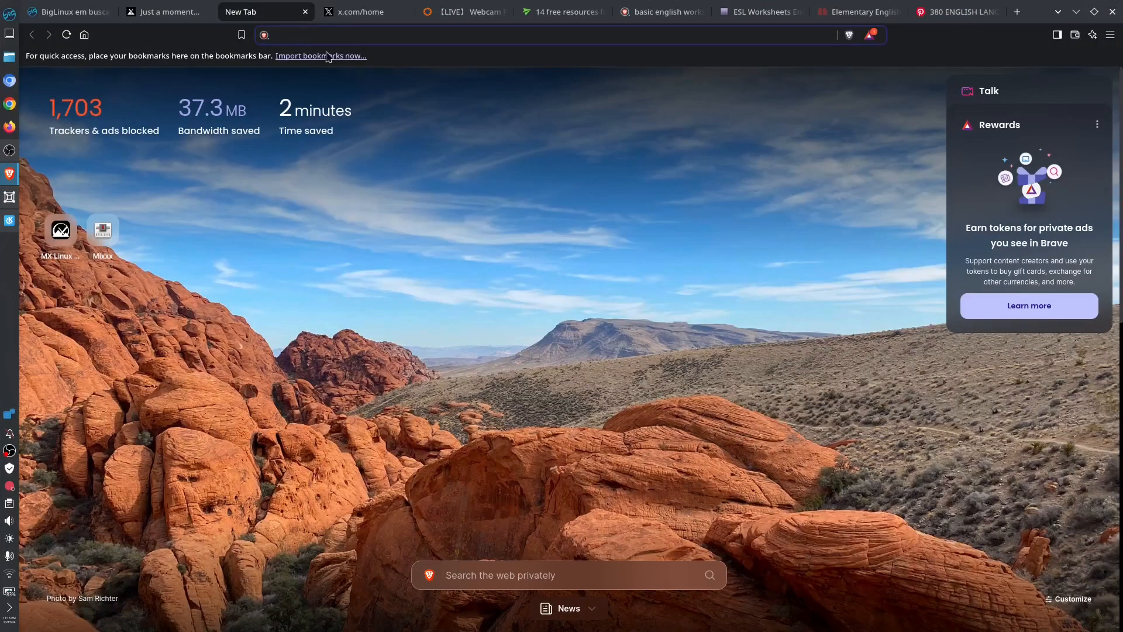
left_click(535, 575)
type("sto")
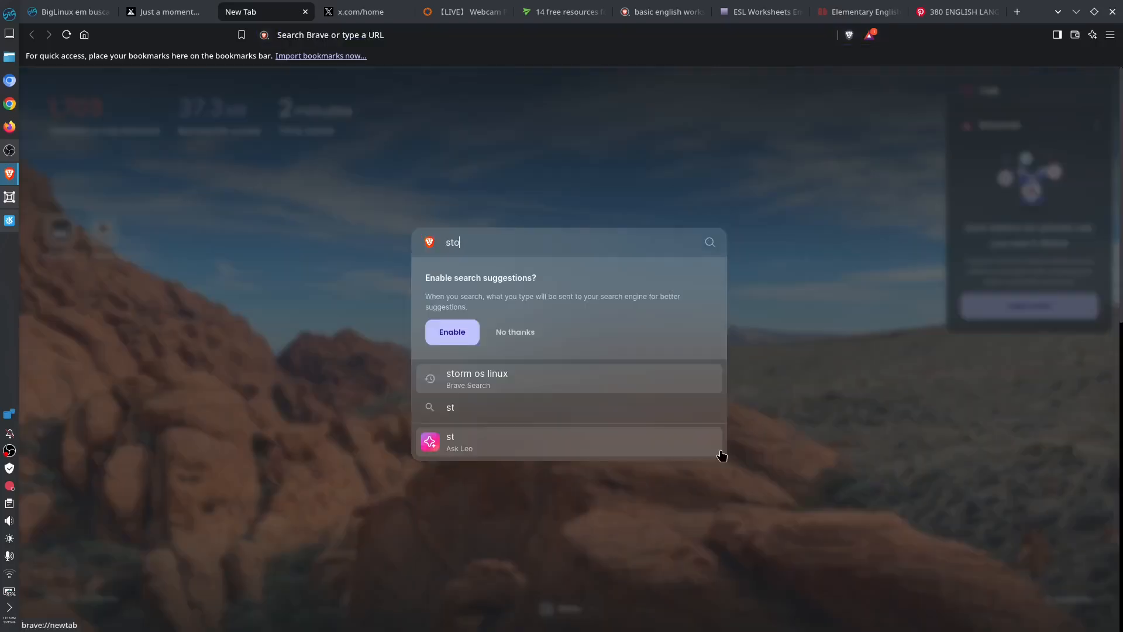
type("rm os linux")
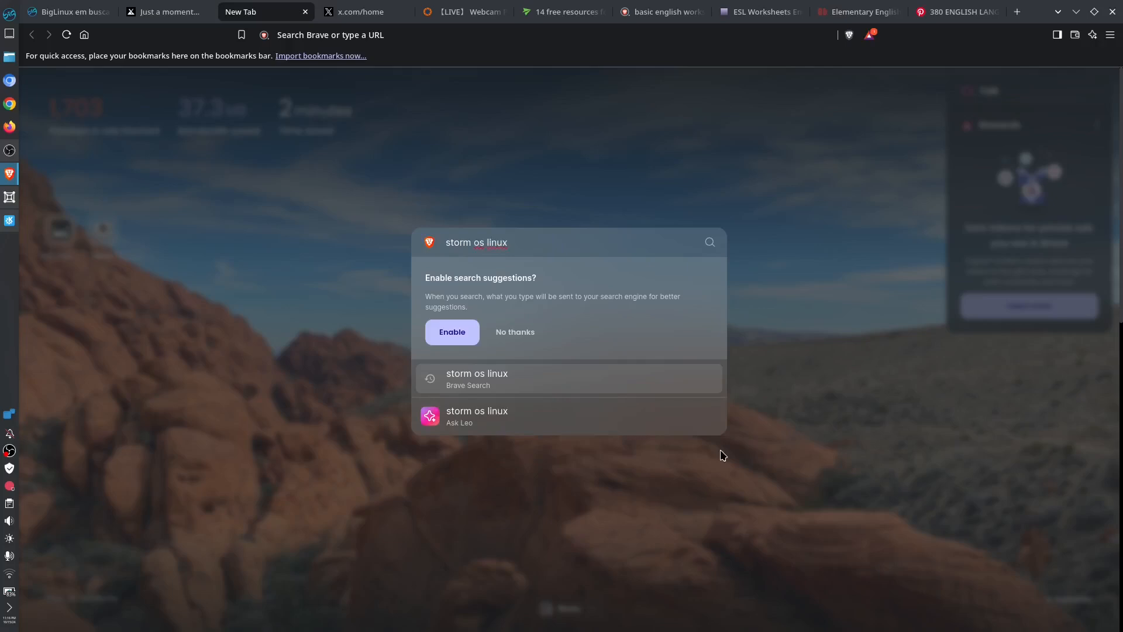
left_click(511, 421)
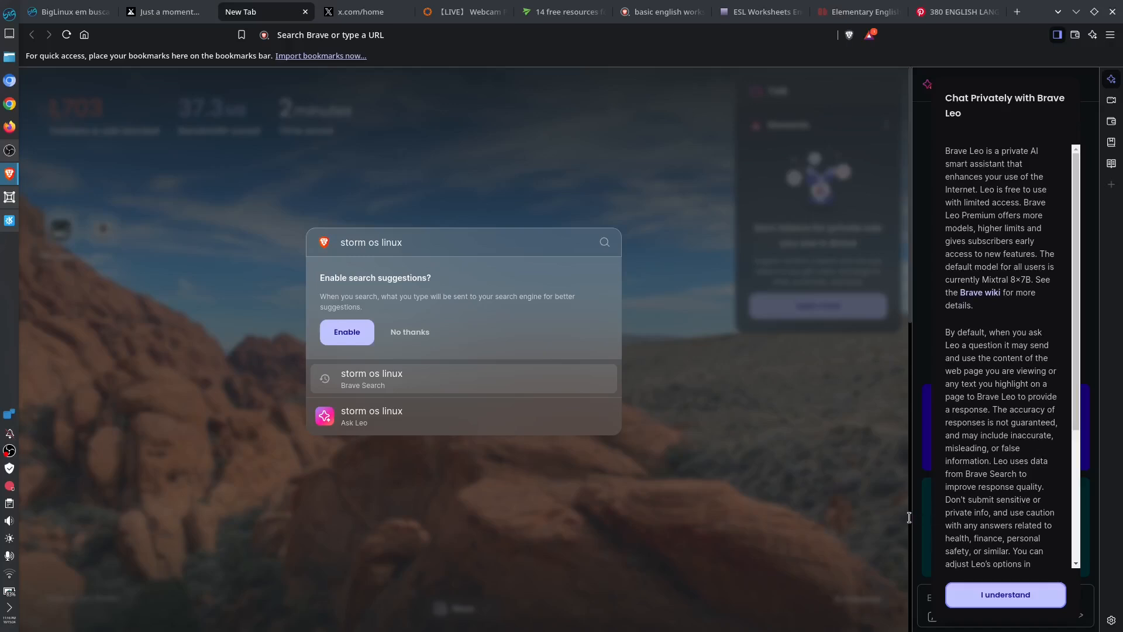
left_click(1007, 590)
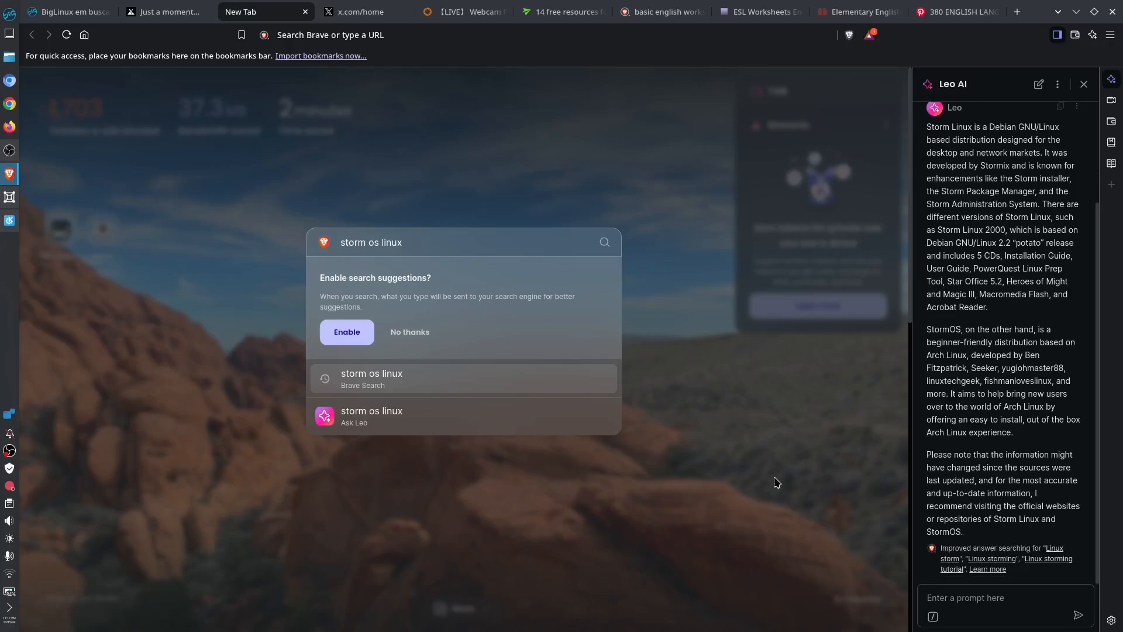
Search the web for "storm os linux" and open the stormos project page on SourceForge.
key("Return")
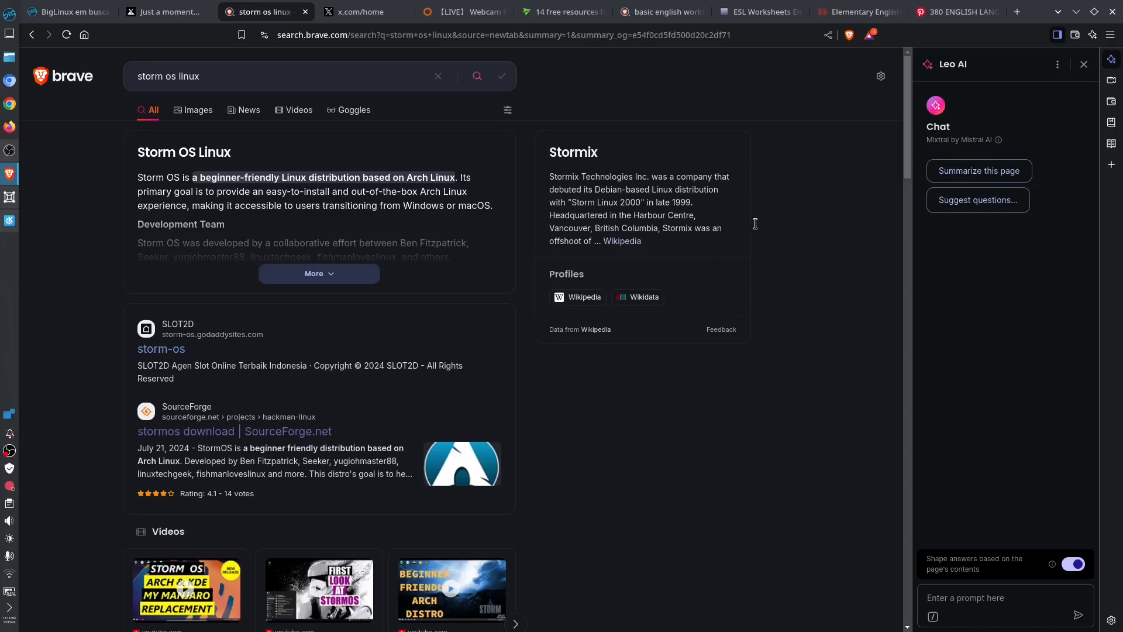
left_click(205, 438)
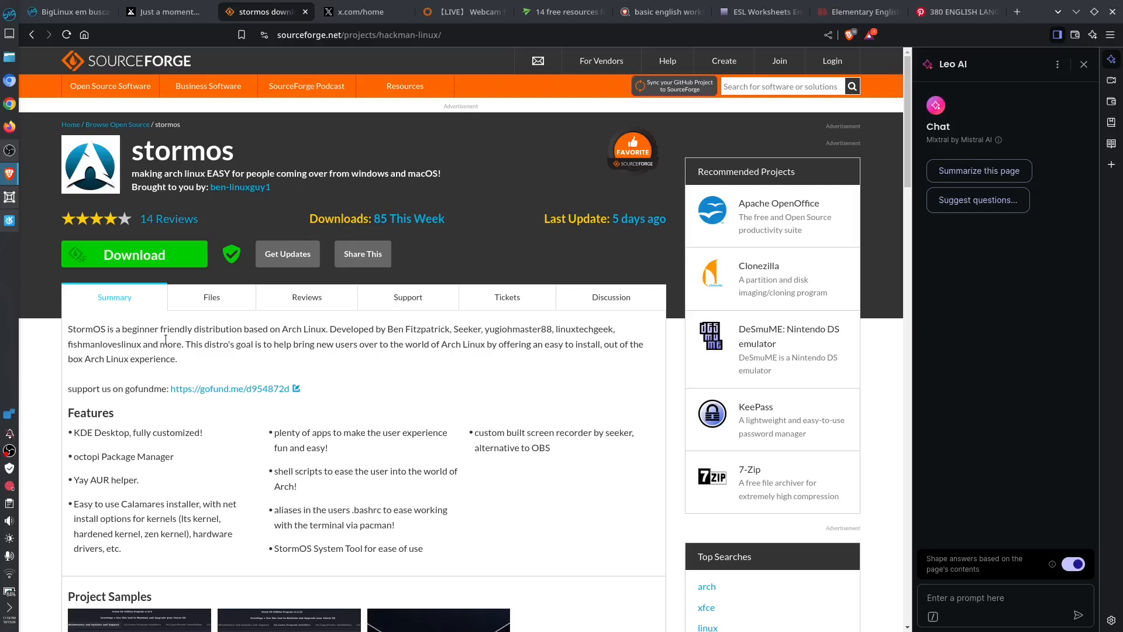
View the stormos project sample screenshots one after another and close the image viewer.
scroll(346, 349, "down", 5)
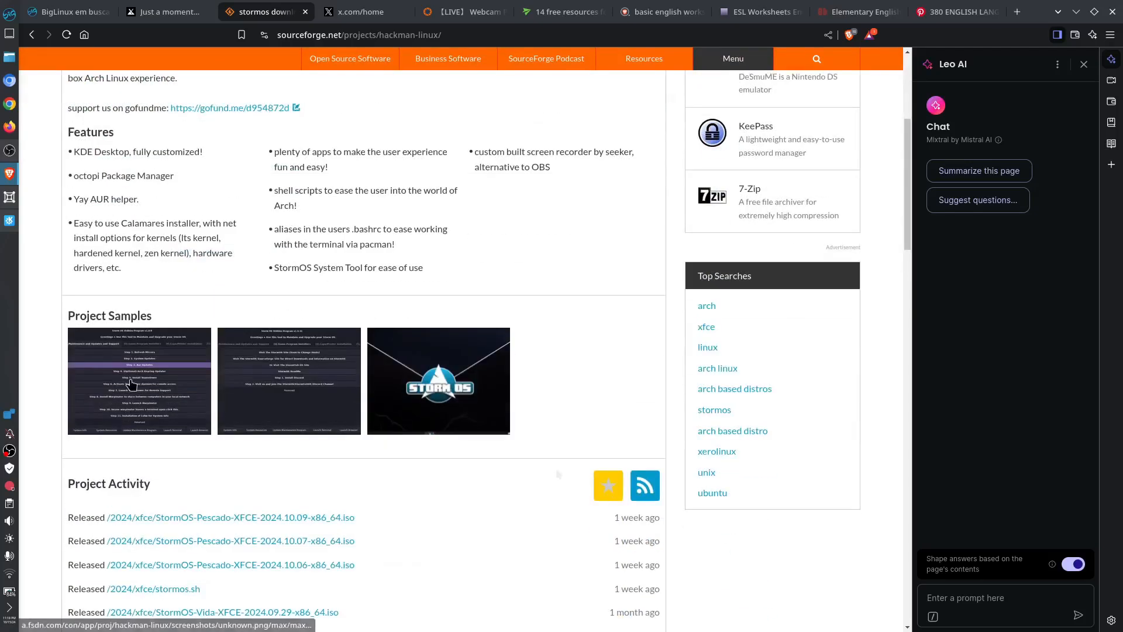
left_click(129, 385)
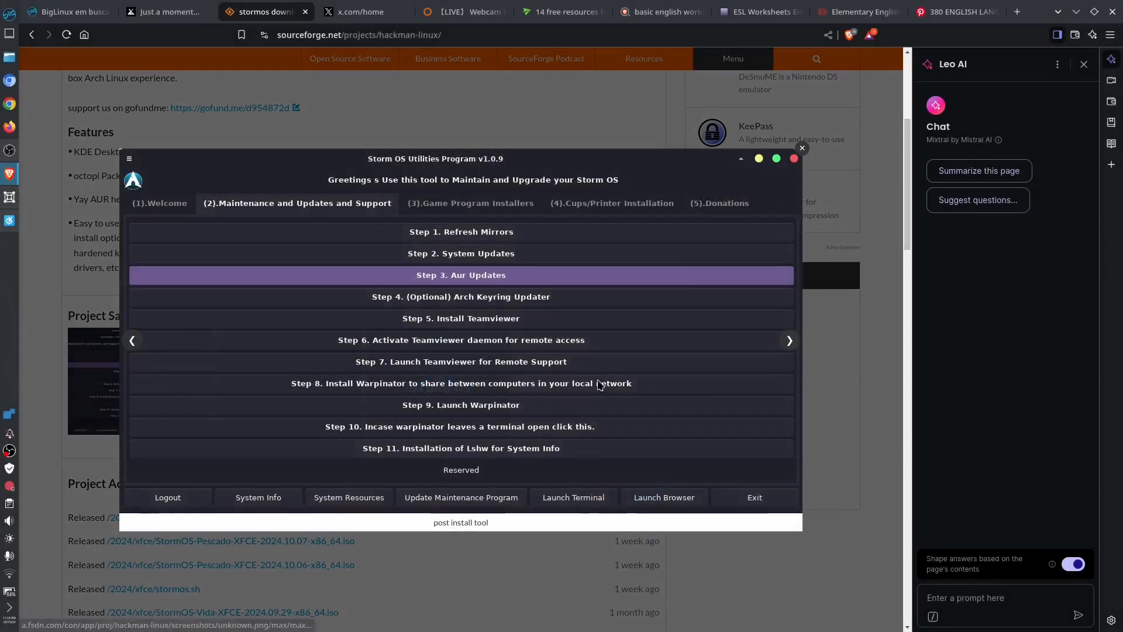
left_click(790, 341)
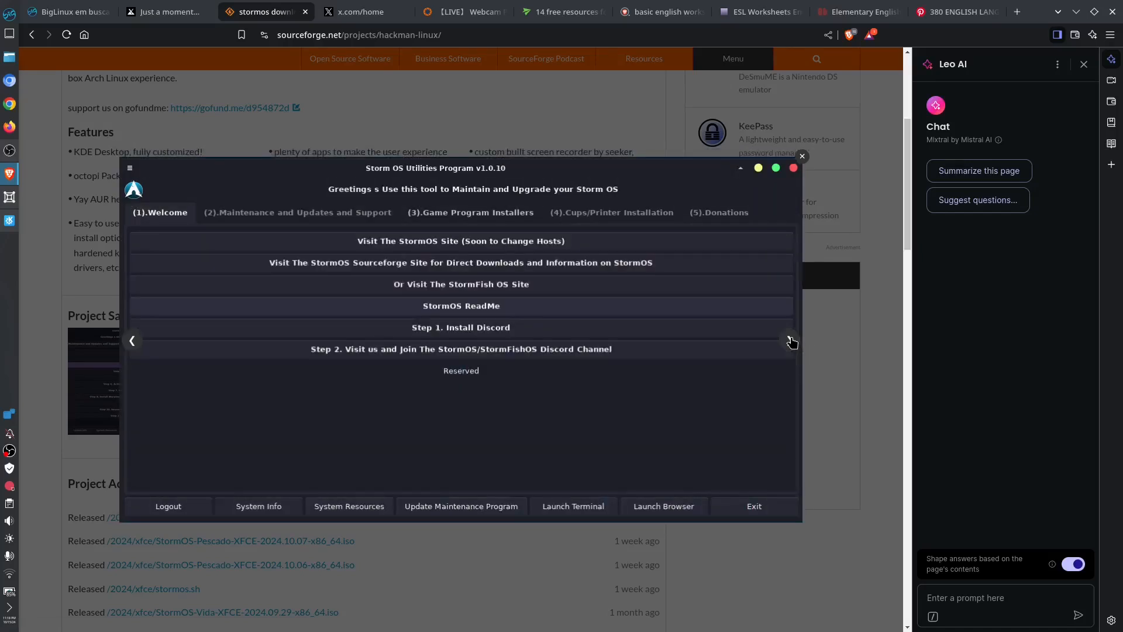
left_click(791, 341)
left_click(877, 504)
Look through the project's recent releases and website links, and close the browser with all its tabs.
scroll(493, 326, "down", 5)
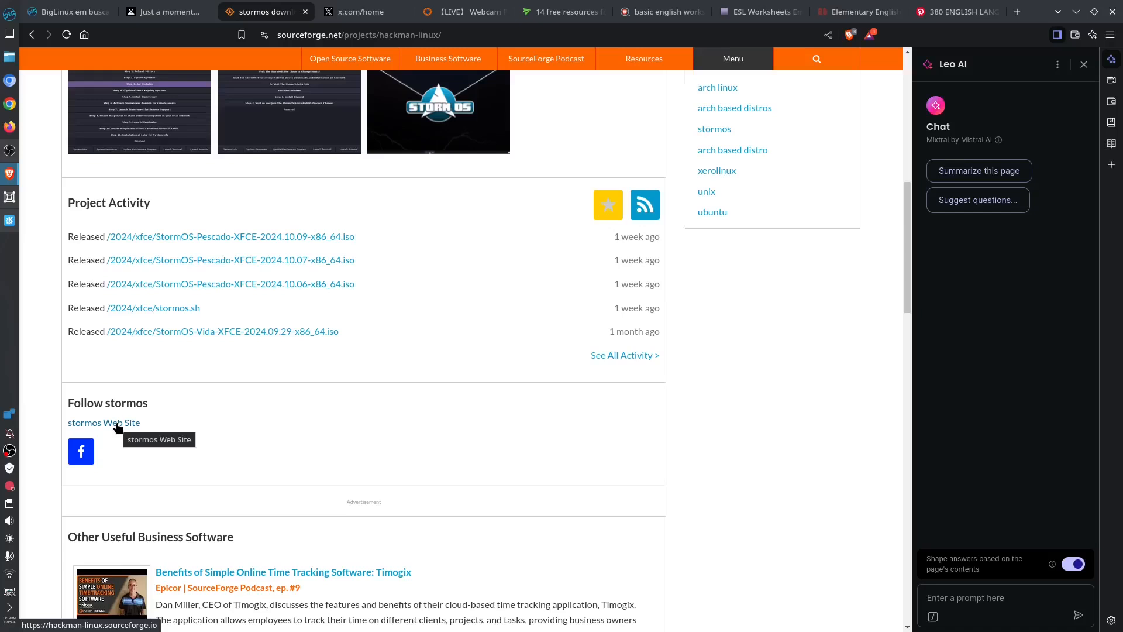
scroll(468, 433, "up", 5)
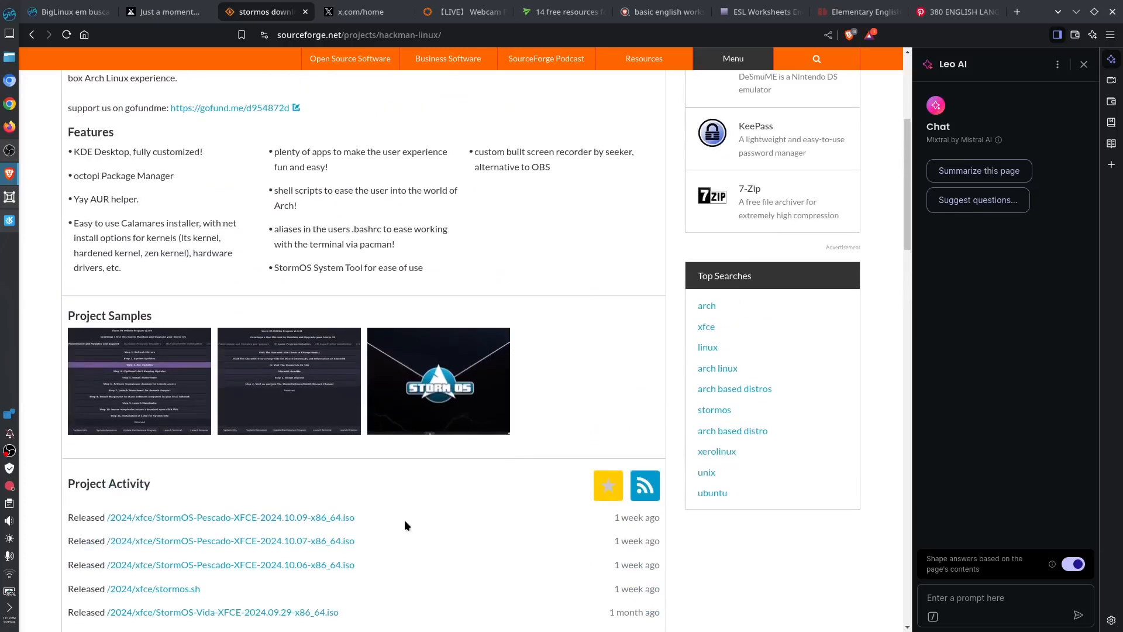
scroll(404, 519, "down", 3)
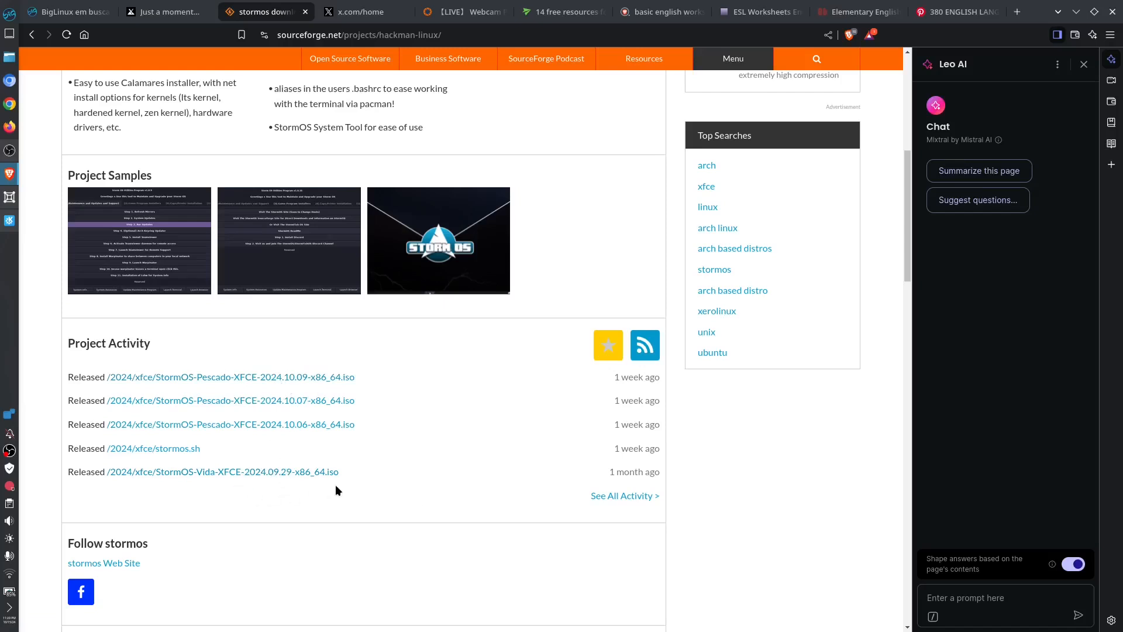
left_click(214, 299)
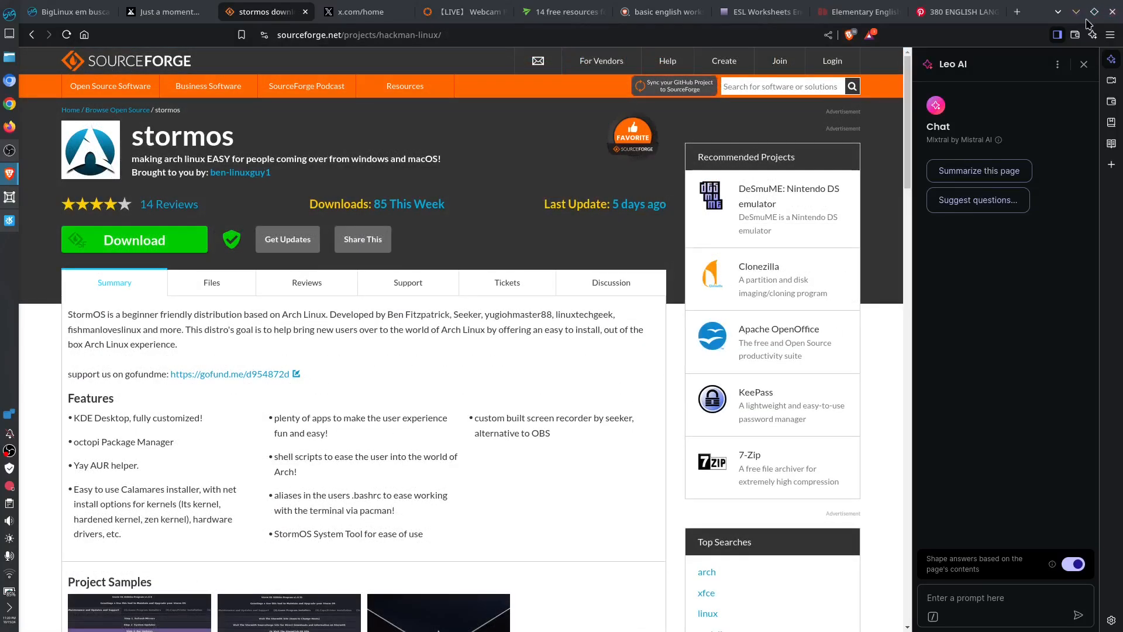
left_click(1113, 13)
left_click(533, 154)
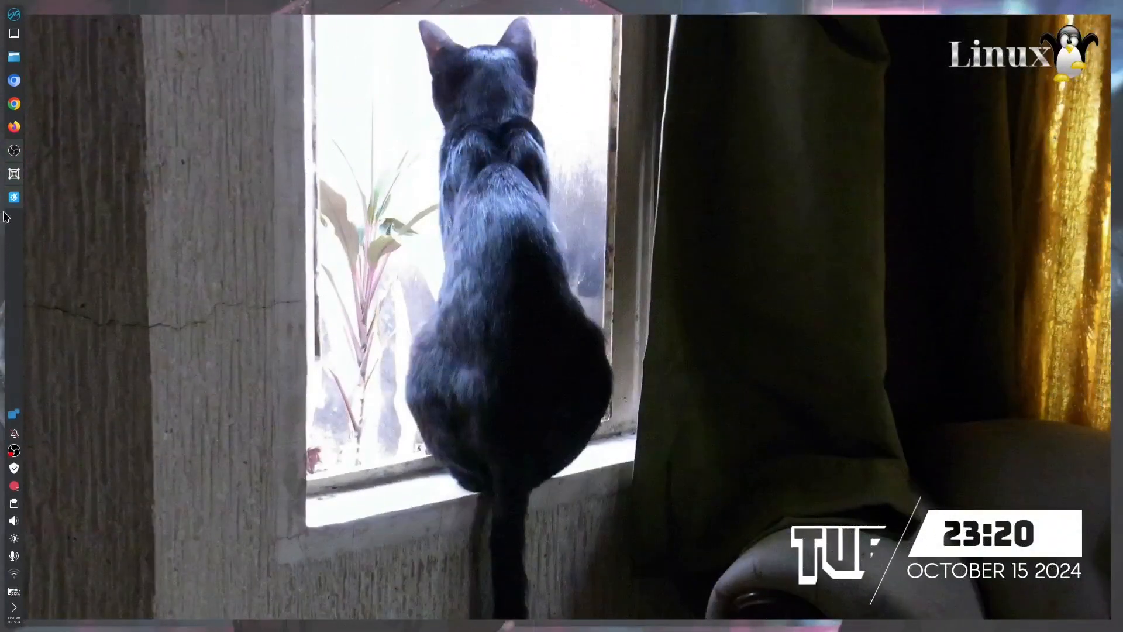
Switch to the virtual machine manager and choose StormOS-Vida-XFCE-2024.09.29-x86_64.iso from Downloads as the OS media file.
left_click(14, 198)
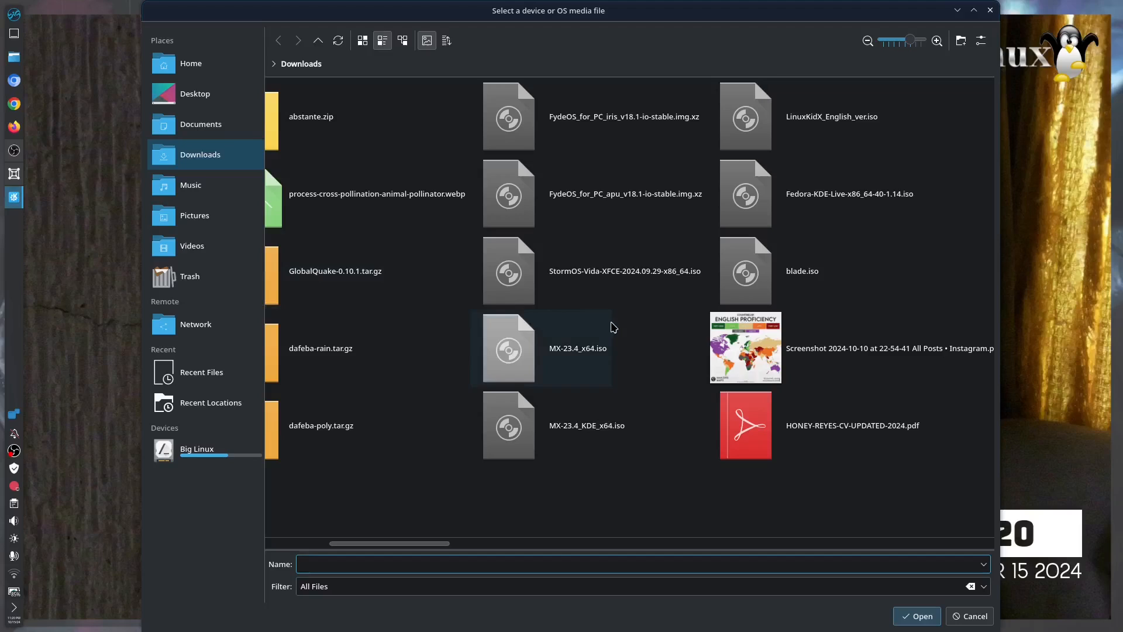
left_click(634, 283)
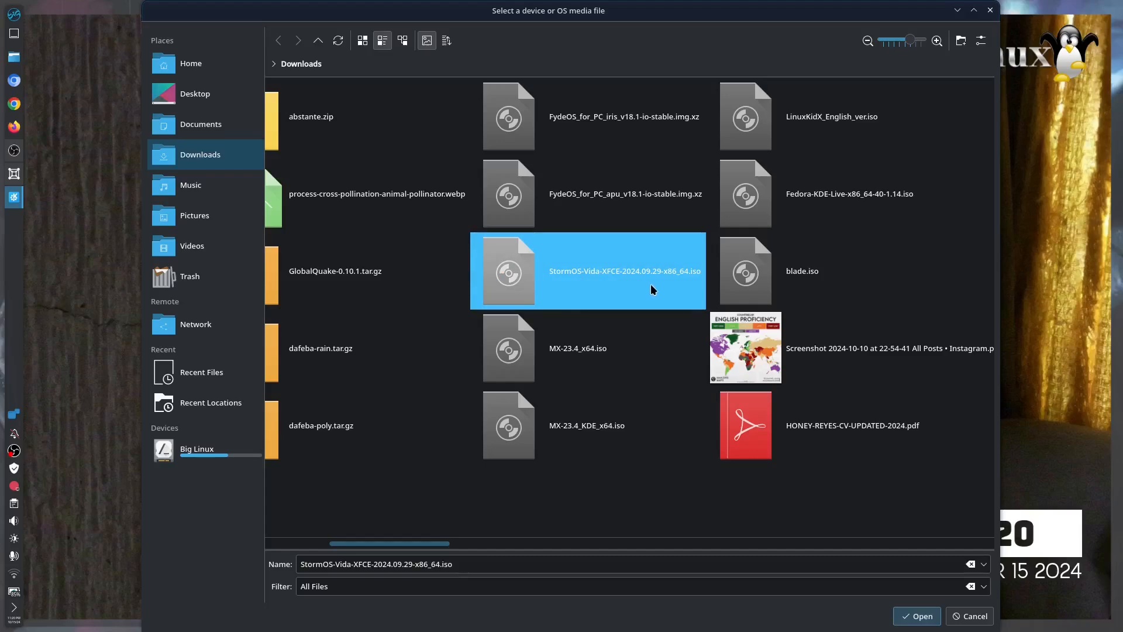
left_click(910, 617)
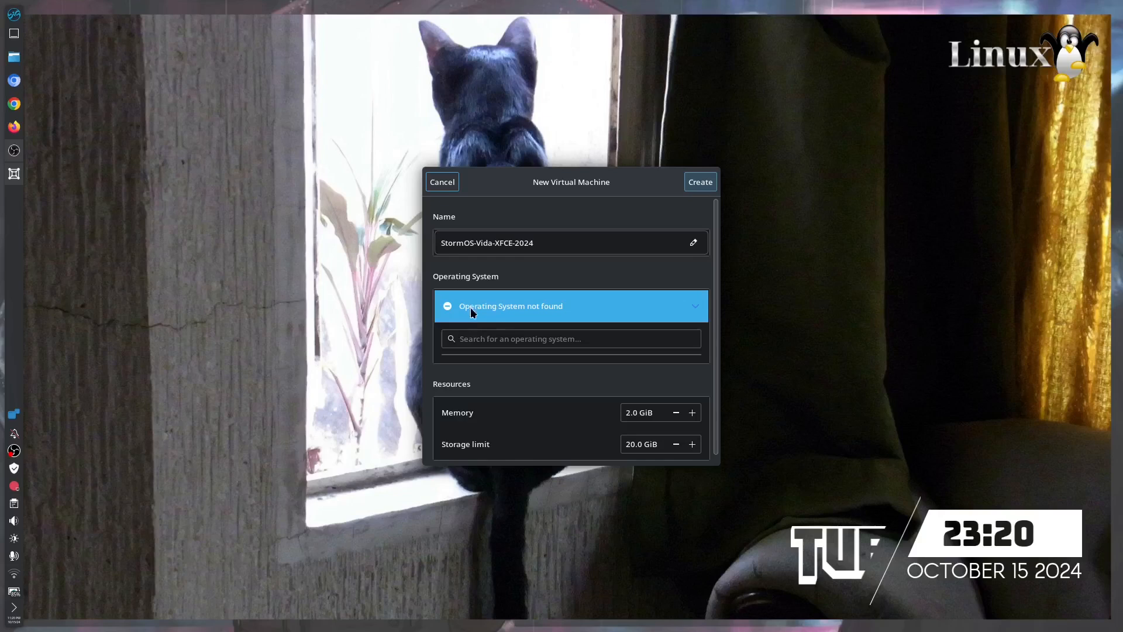
Set the new machine's memory to 8 GiB and its storage limit to 50 GiB, and create it.
left_click(627, 413)
left_click_drag(627, 413, 597, 419)
type("8")
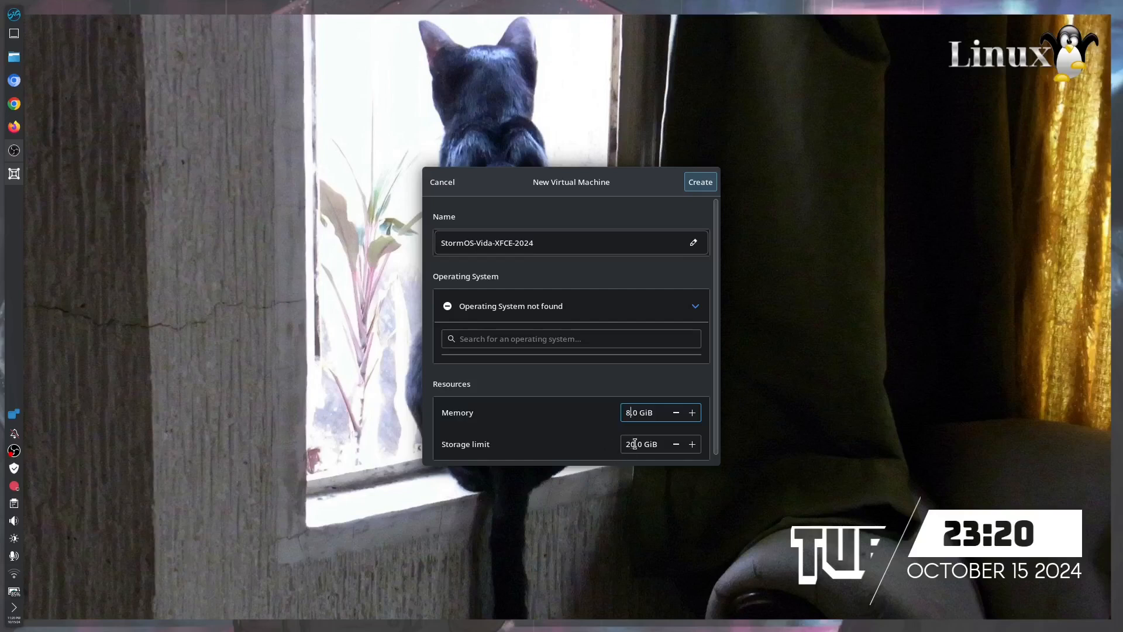
left_click_drag(630, 444, 588, 448)
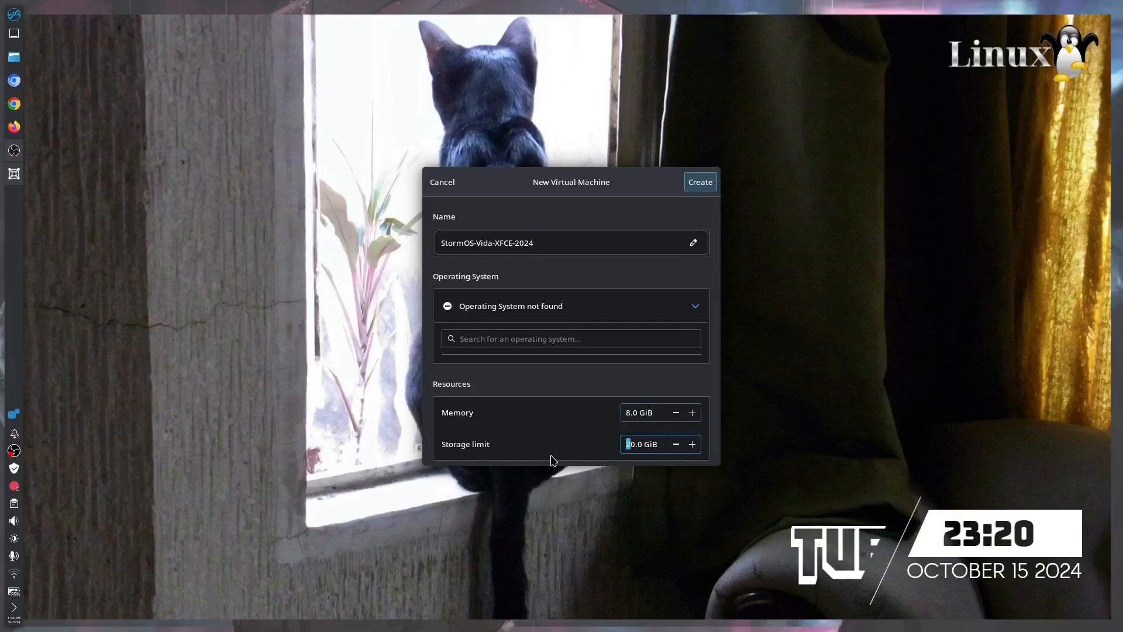
type("5")
left_click(700, 182)
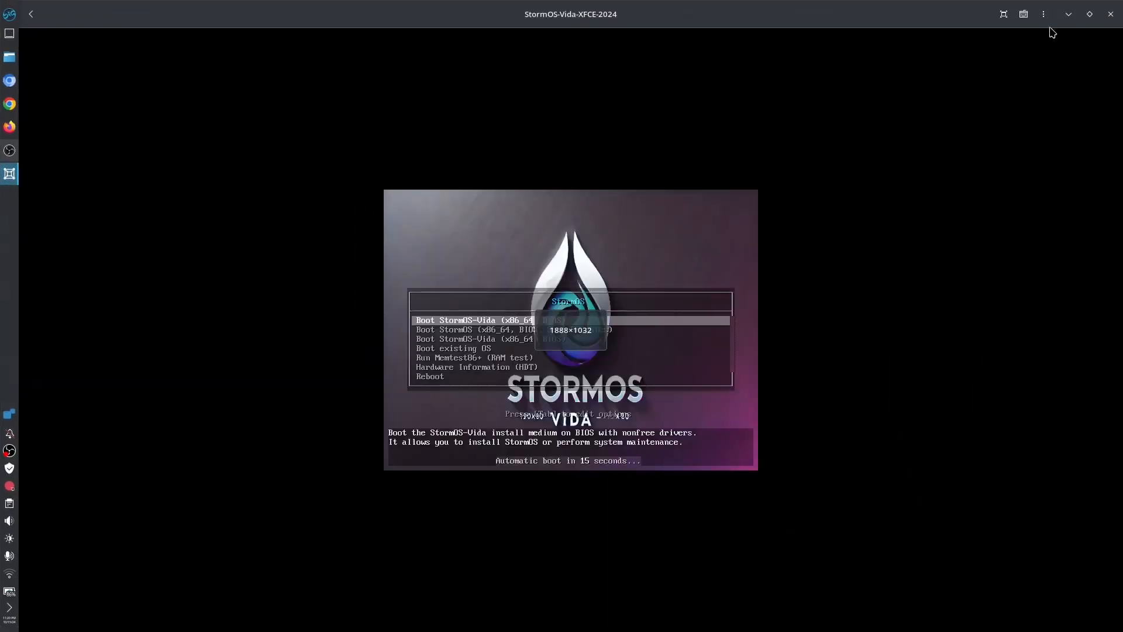
Show the virtual machine full screen, look through its boot menu and start "Boot StormOS-Vida (x86_64, BIOS)".
left_click(1003, 14)
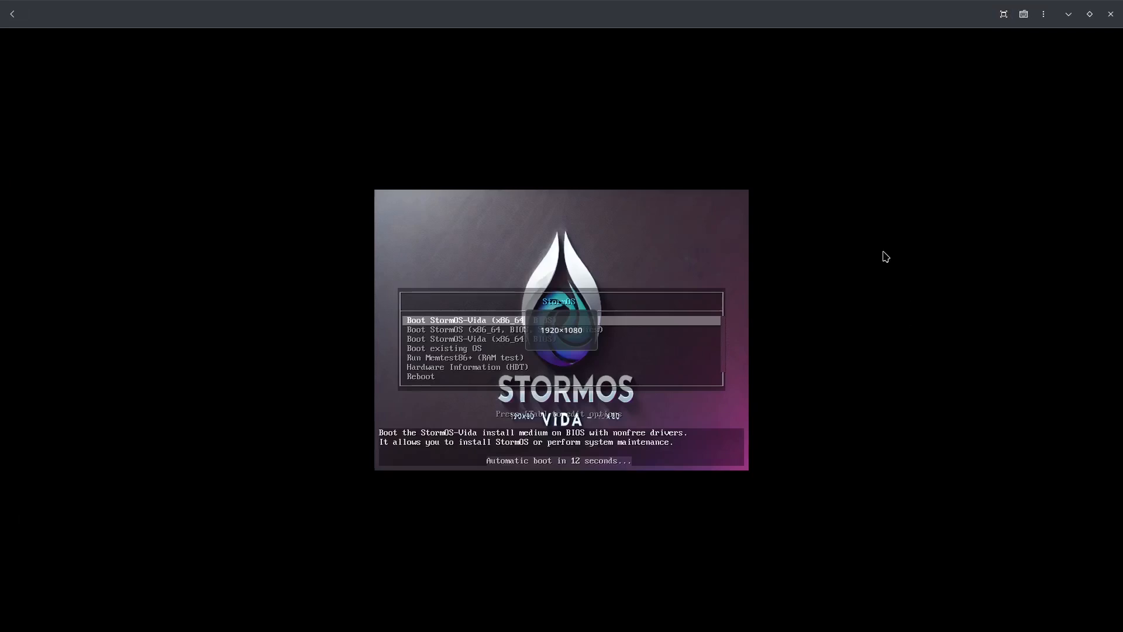
key("Down")
key("Down")
key("Up")
key("Up")
key("Down")
key("Down")
key("Down")
key("Up")
key("Up")
key("Up")
key("Down")
key("Down")
key("Down")
key("Up")
key("Up")
key("Up")
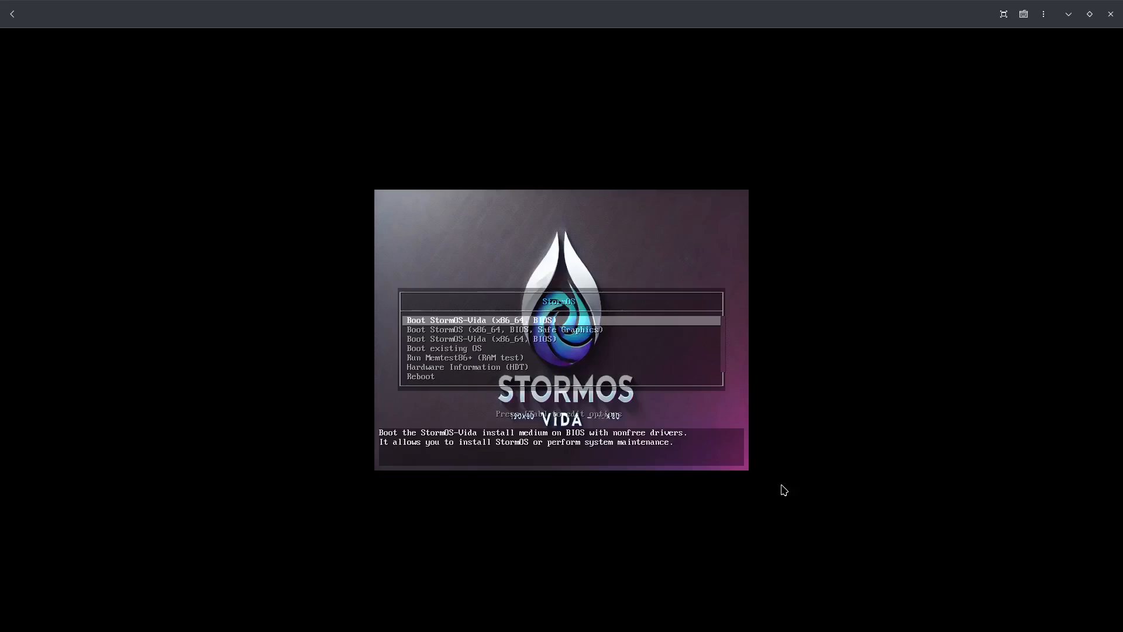
key("Return")
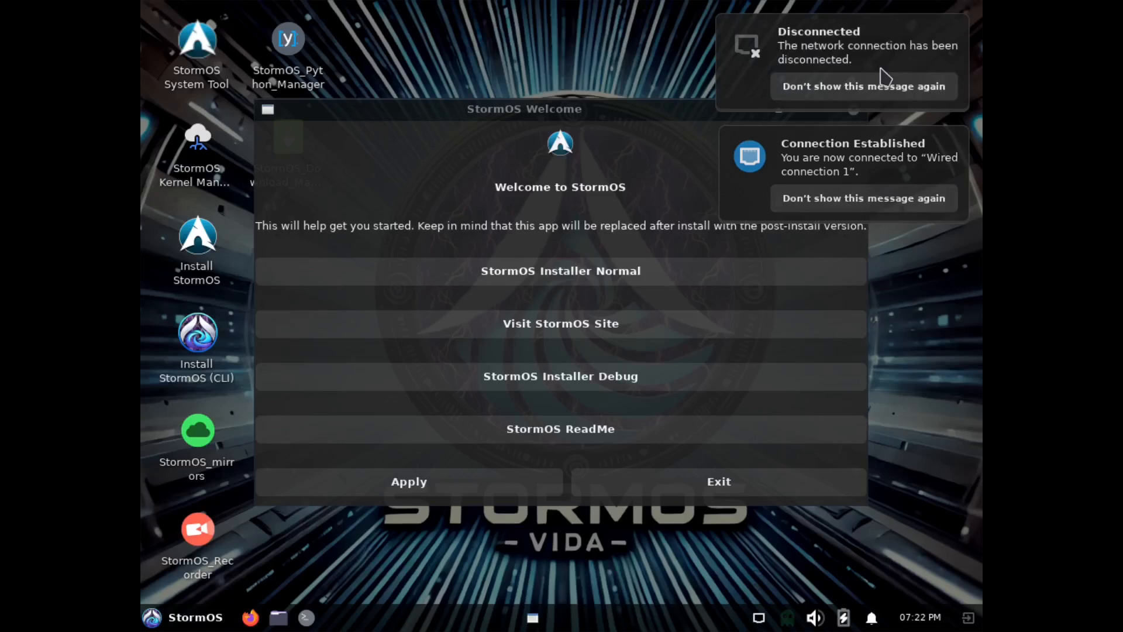
Dismiss both network notifications and launch the normal StormOS installer from the welcome window.
left_click(725, 57)
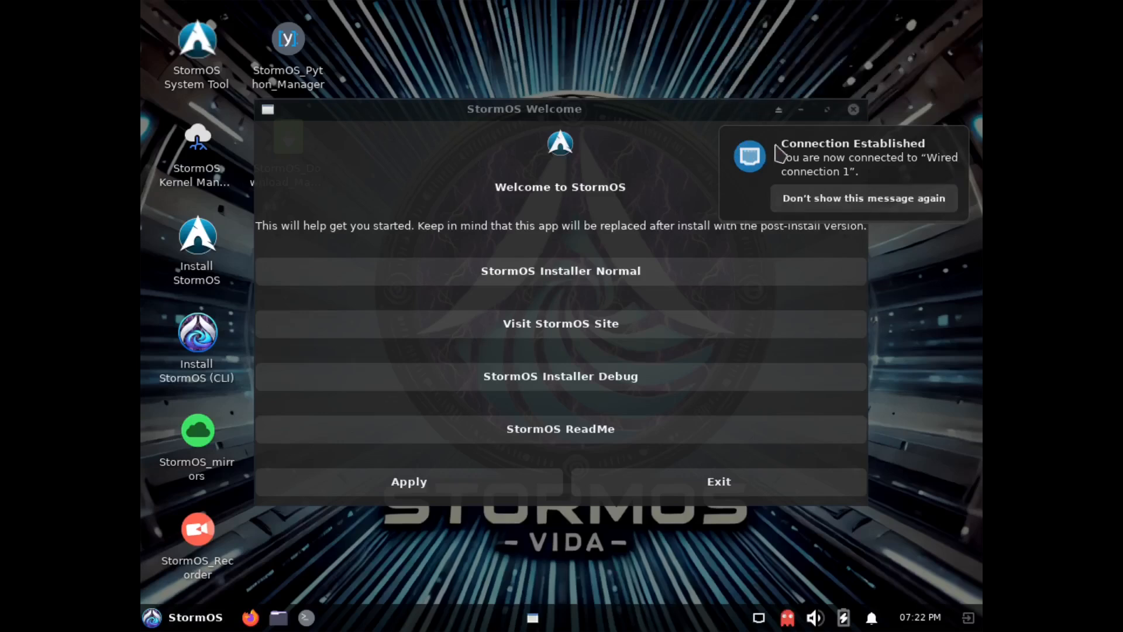
left_click(788, 141)
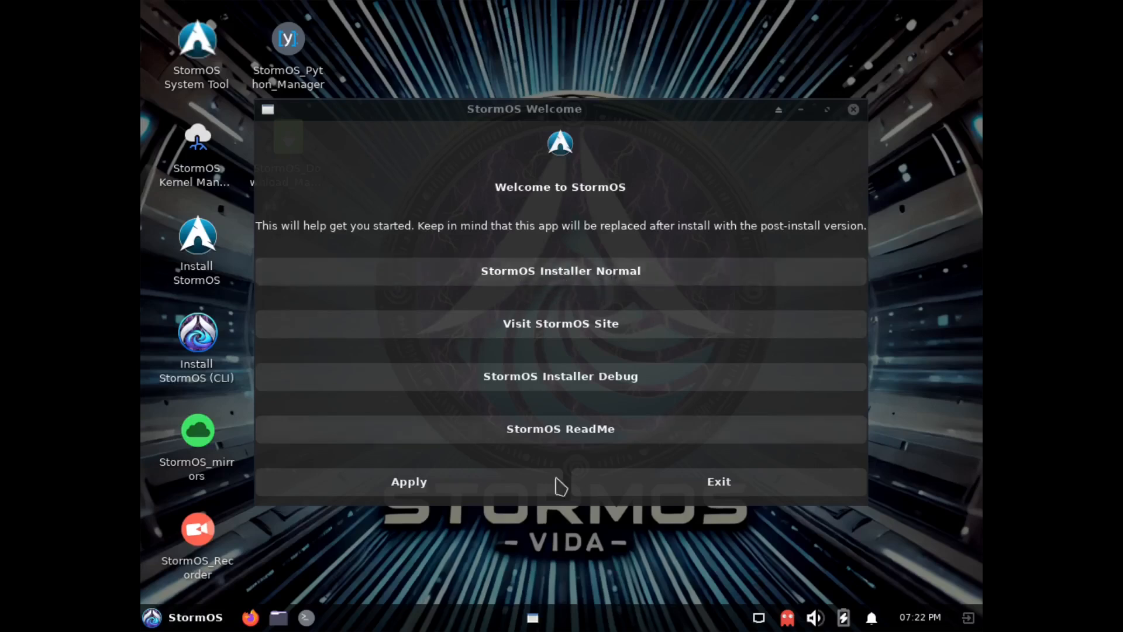
left_click(570, 282)
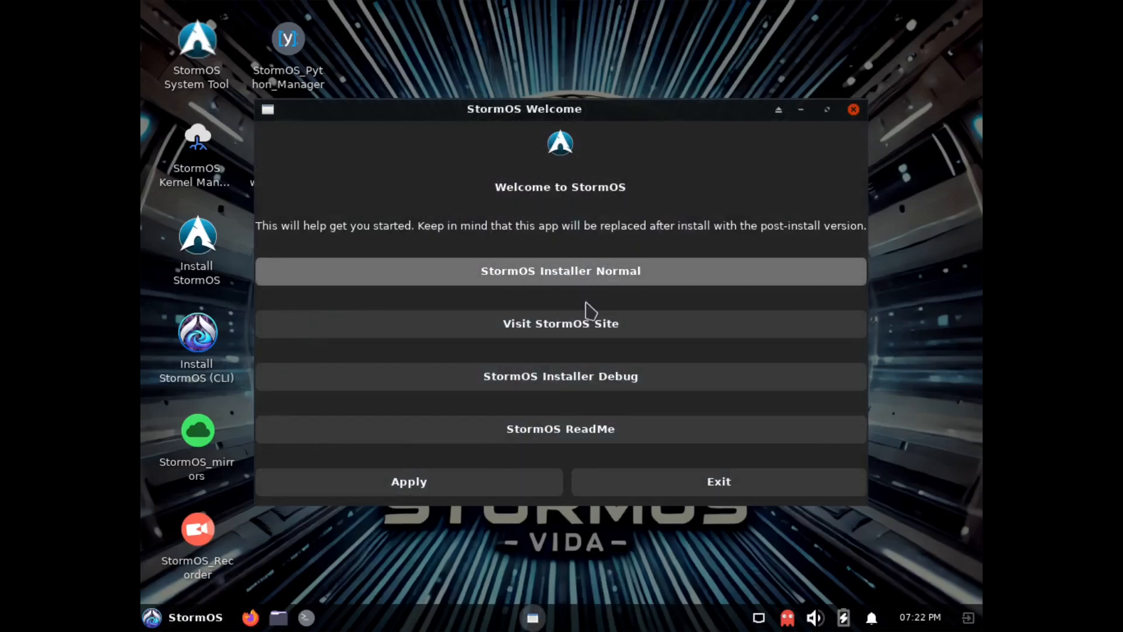
left_click(451, 486)
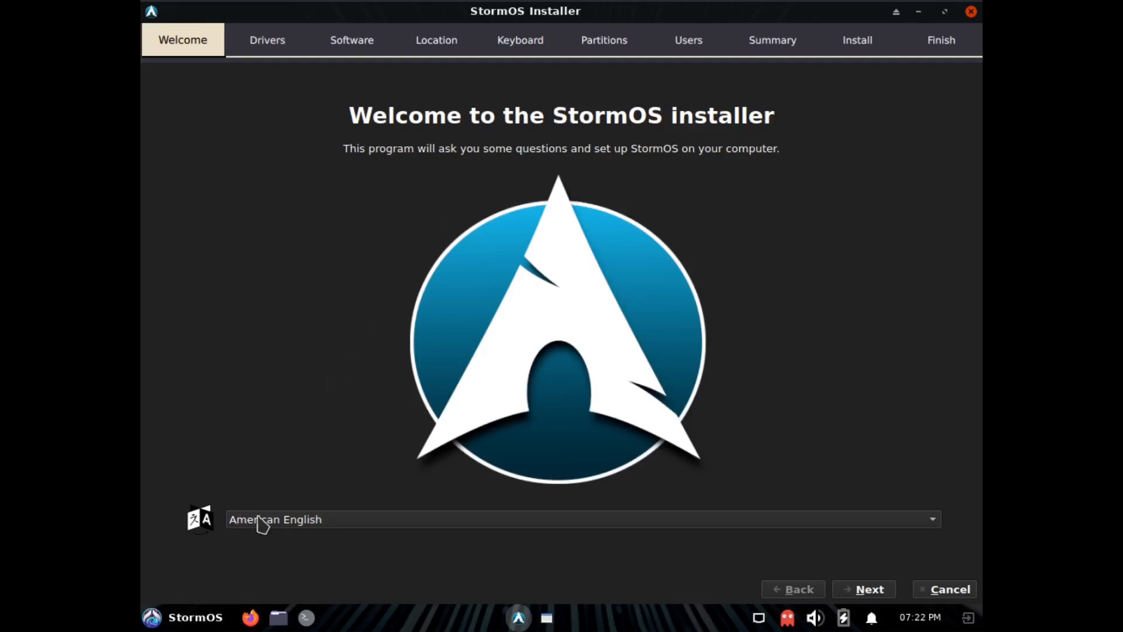
Keep American English as installer language and proceed to the location settings without selecting any driver or software packages.
left_click(868, 589)
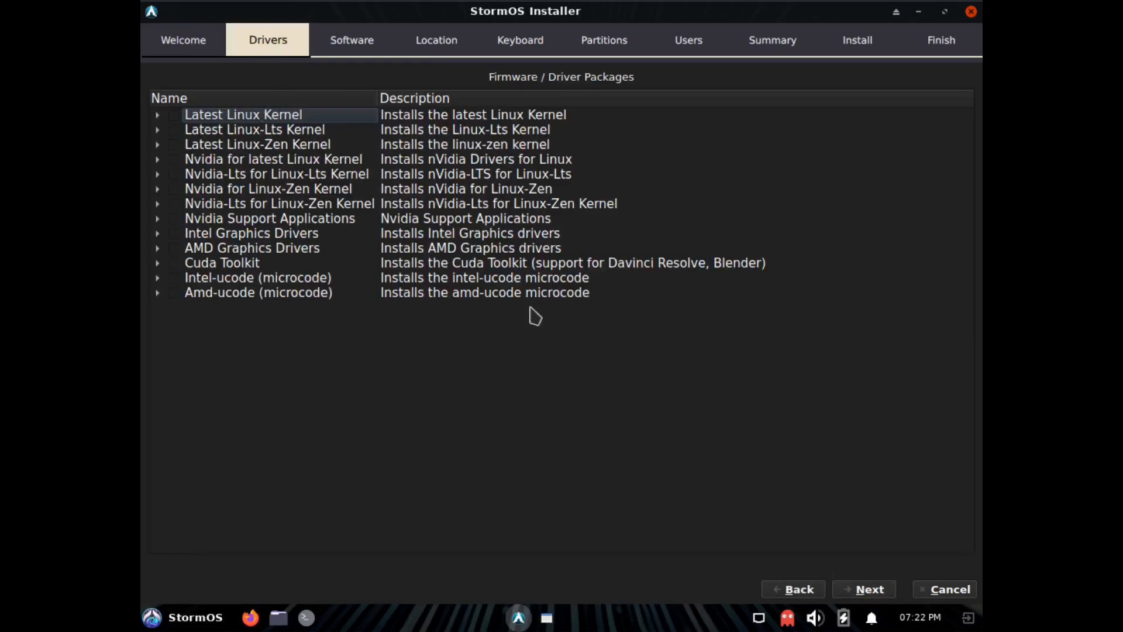
left_click(867, 590)
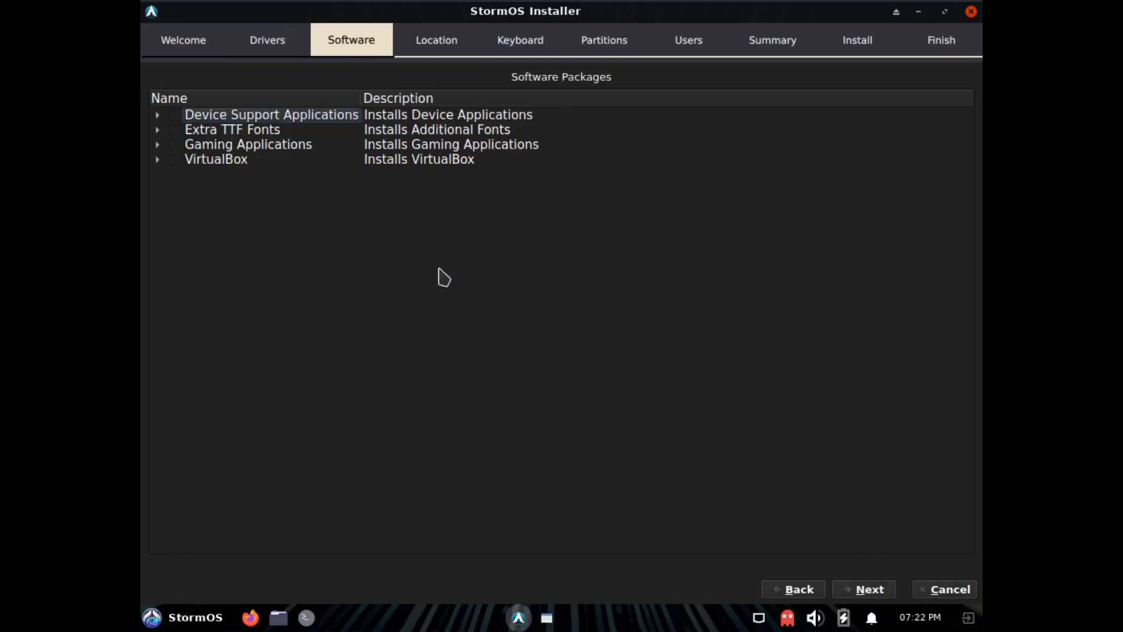
left_click(802, 591)
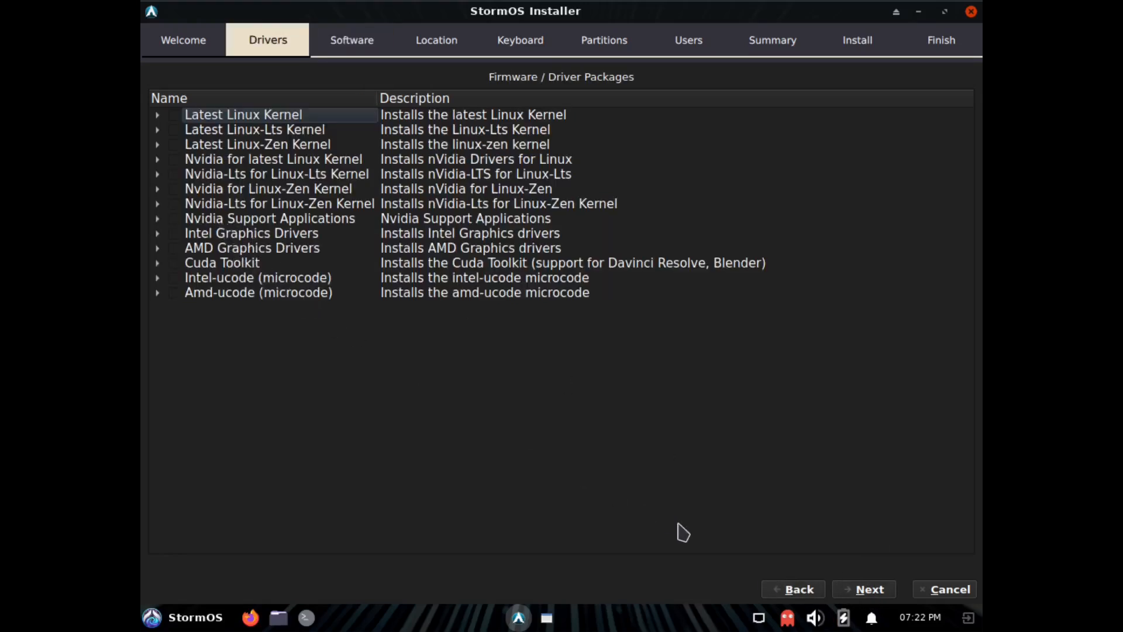
left_click(867, 590)
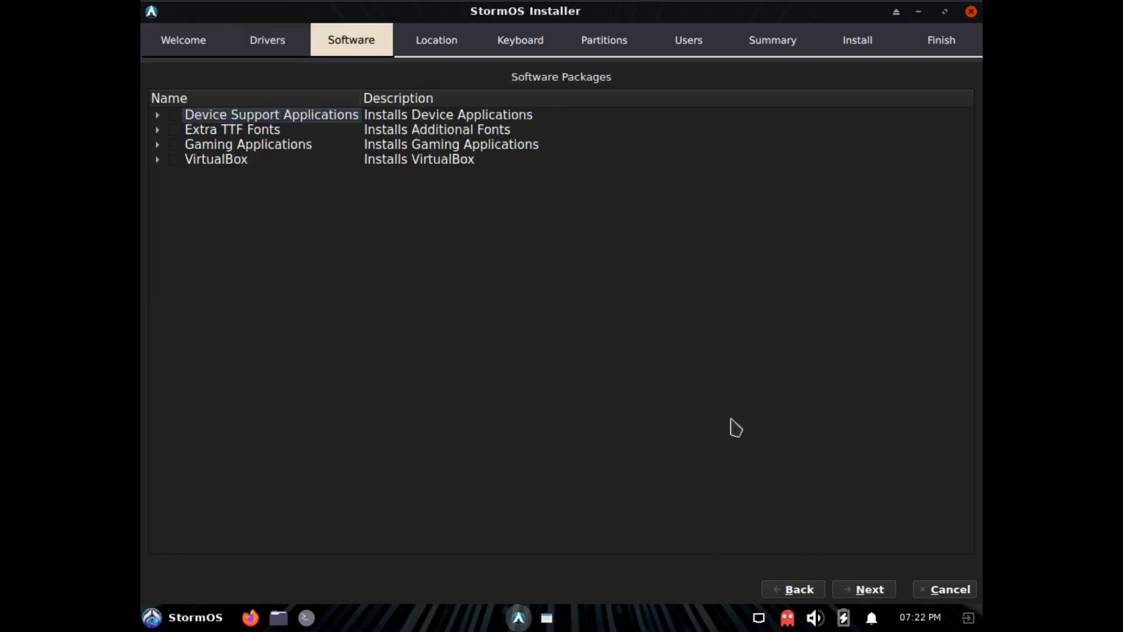
left_click(868, 590)
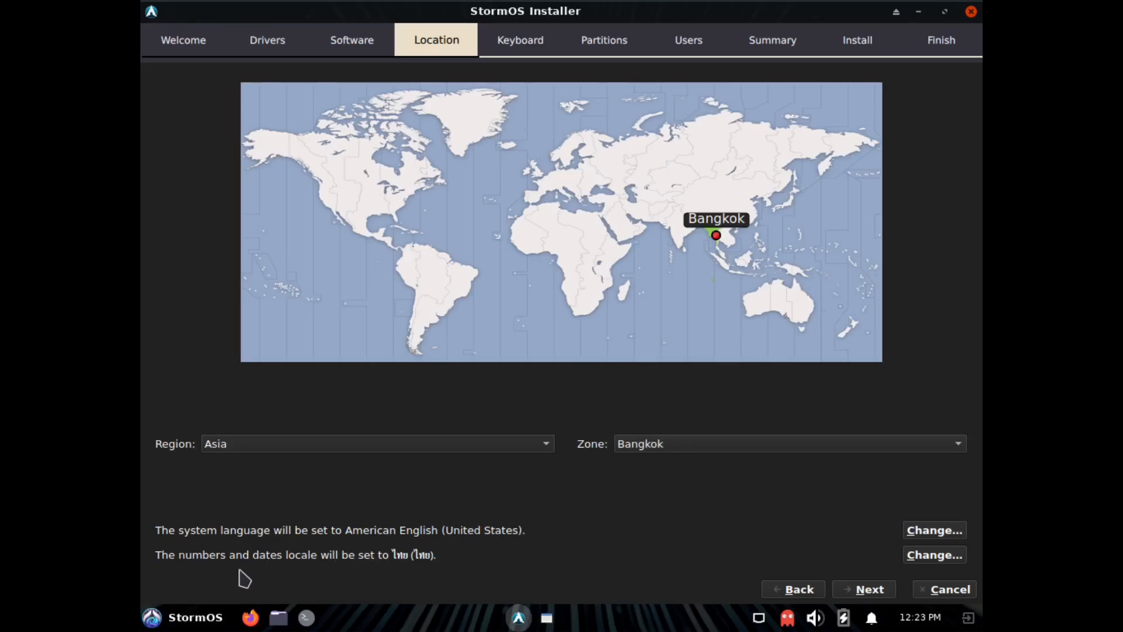
Set the numbers and dates locale to en_US.UTF-8, keep the Asia/Bangkok time zone and proceed to the keyboard settings.
left_click(952, 557)
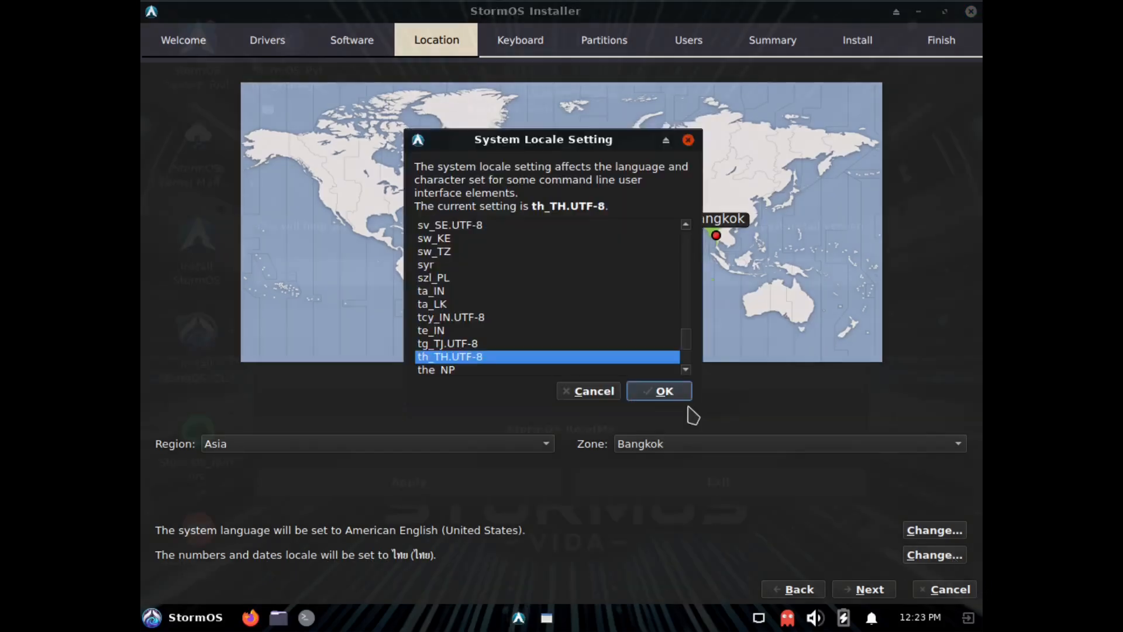
scroll(503, 320, "up", 15)
scroll(503, 321, "up", 20)
scroll(502, 320, "up", 10)
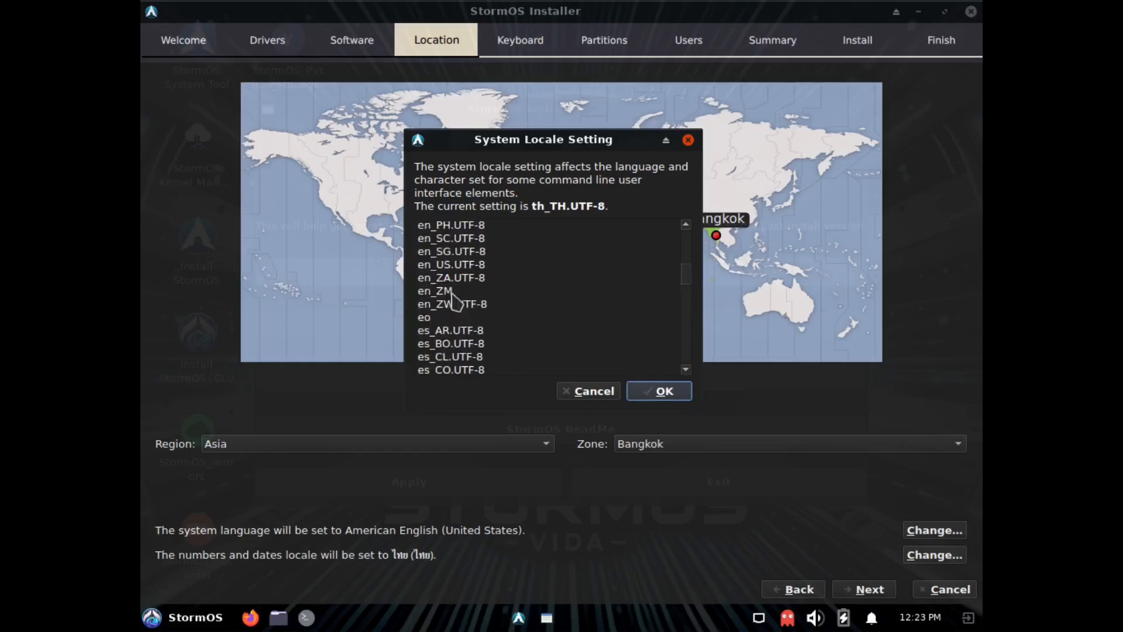
left_click(449, 267)
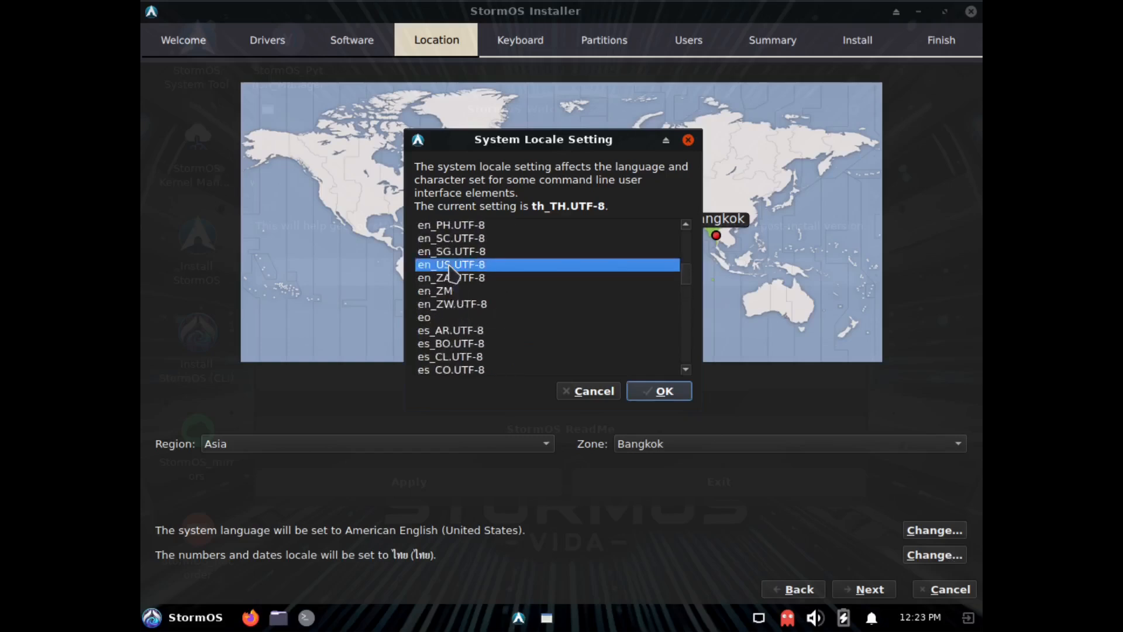
left_click(651, 398)
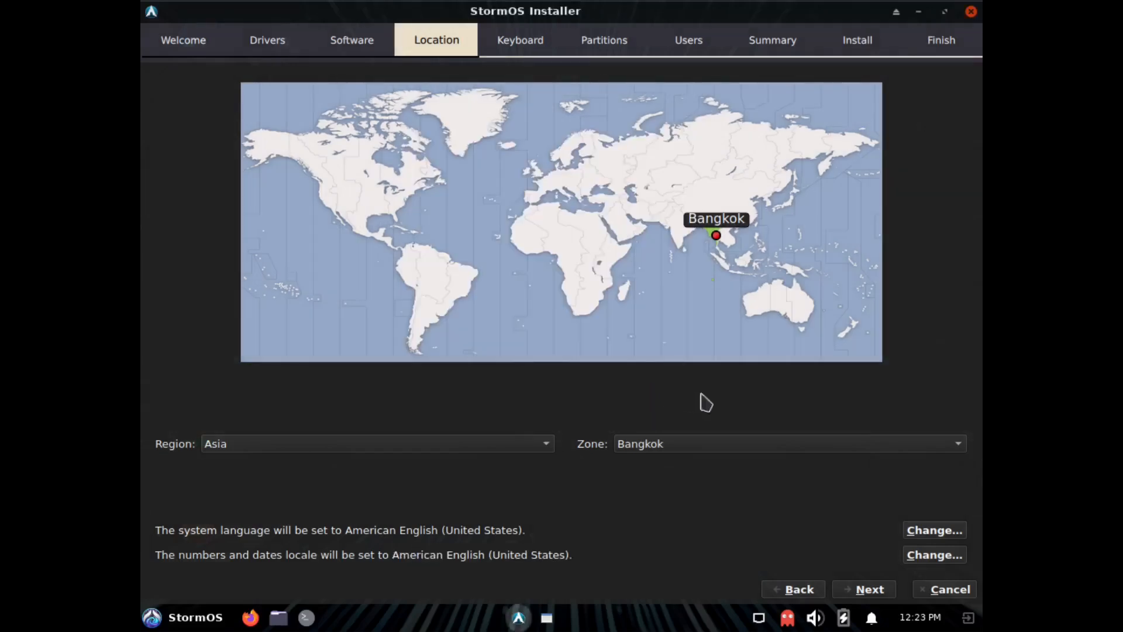
left_click(865, 591)
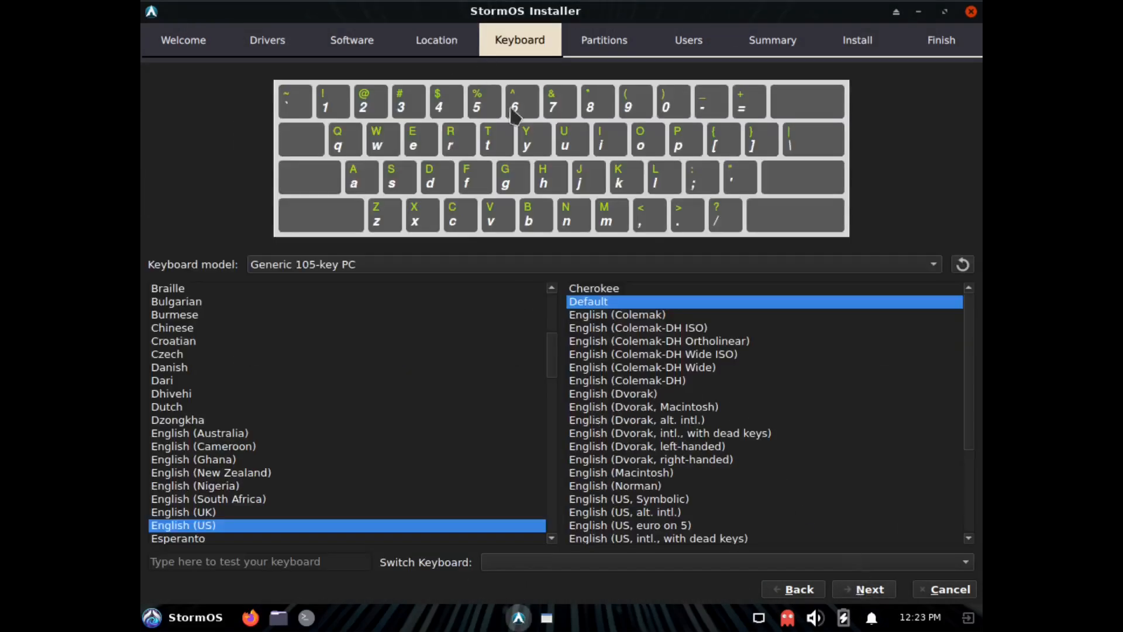
Keep the default English (US) keyboard, choose to erase the disk with Swap (no Hibernate) and ext4, and proceed to the user settings.
left_click(868, 592)
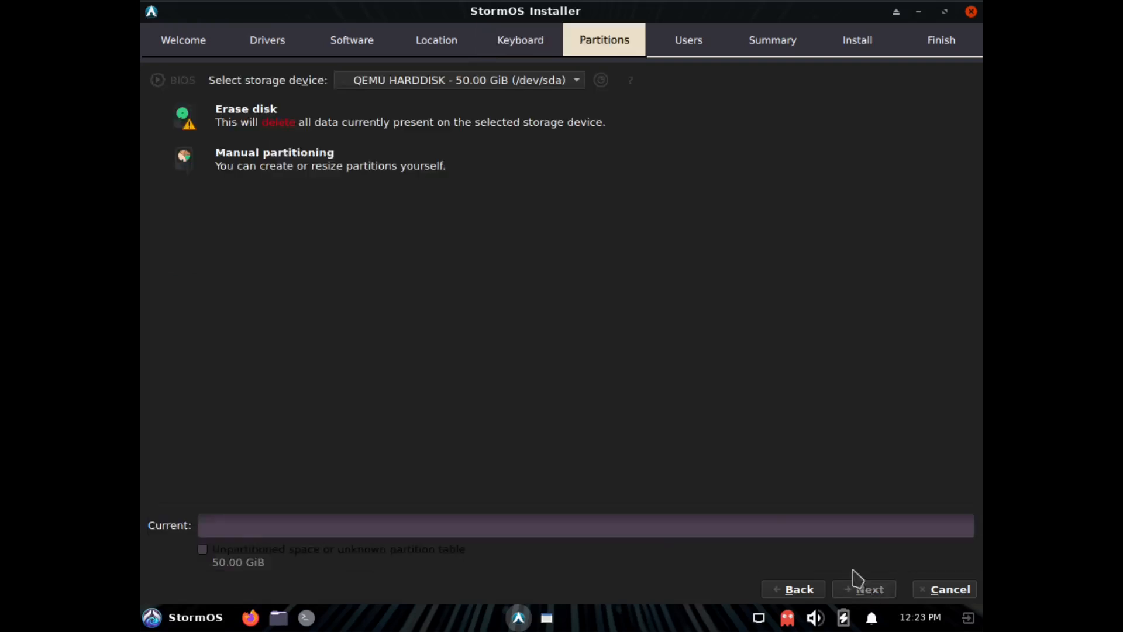
left_click(248, 129)
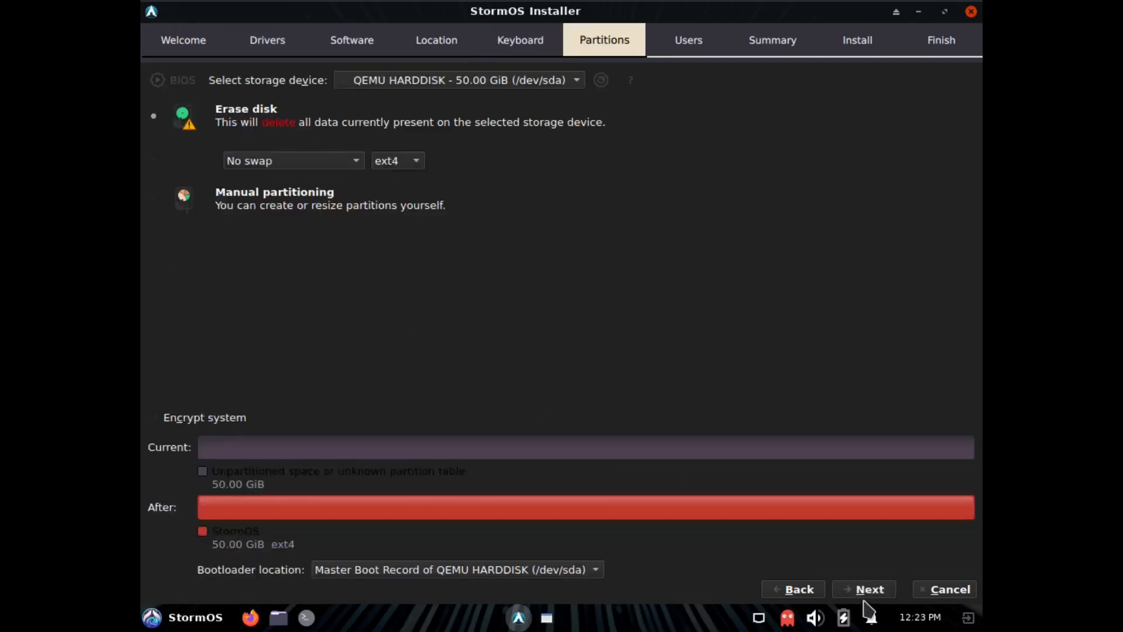
left_click(271, 168)
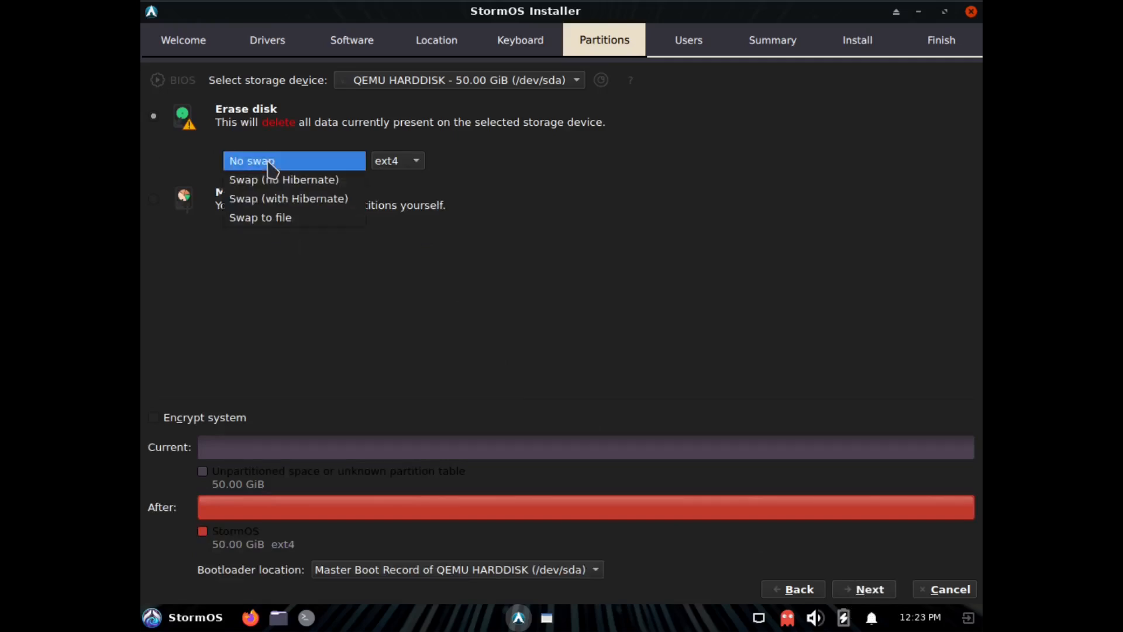
left_click(297, 181)
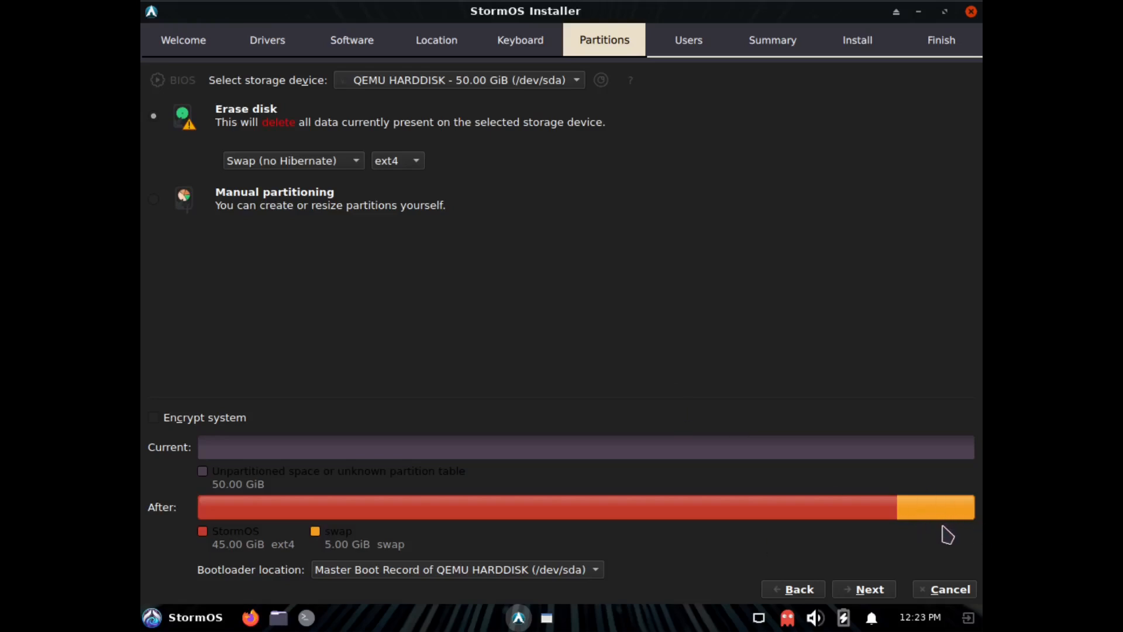
left_click(877, 592)
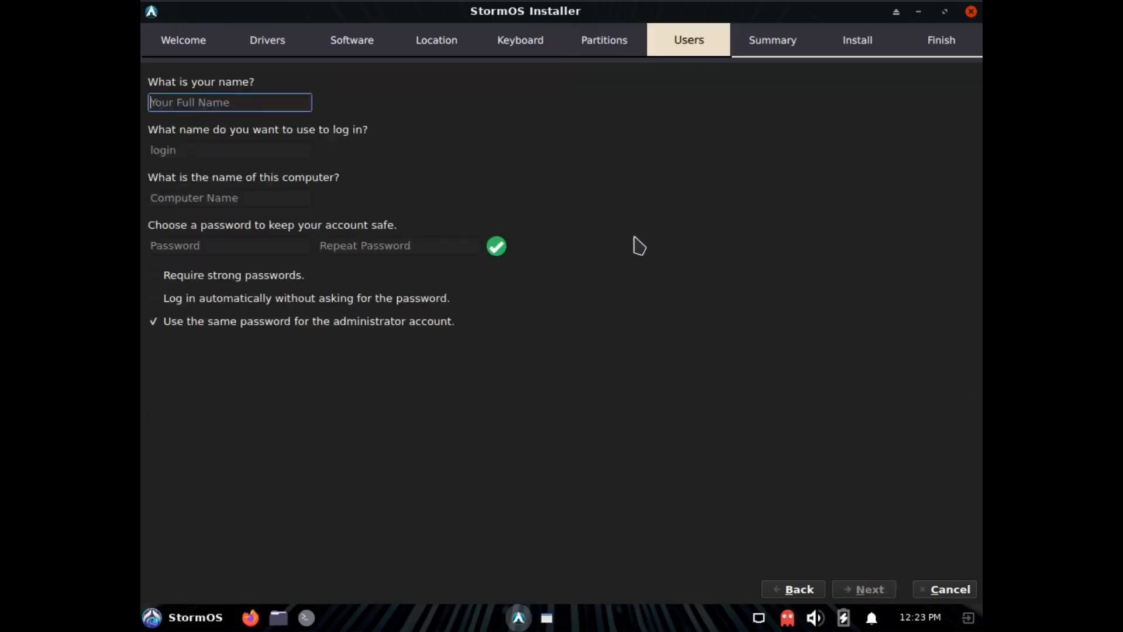
Enter the user's name and the account password twice, keep the same password for the administrator account, and proceed to the summary.
type("rialbbe")
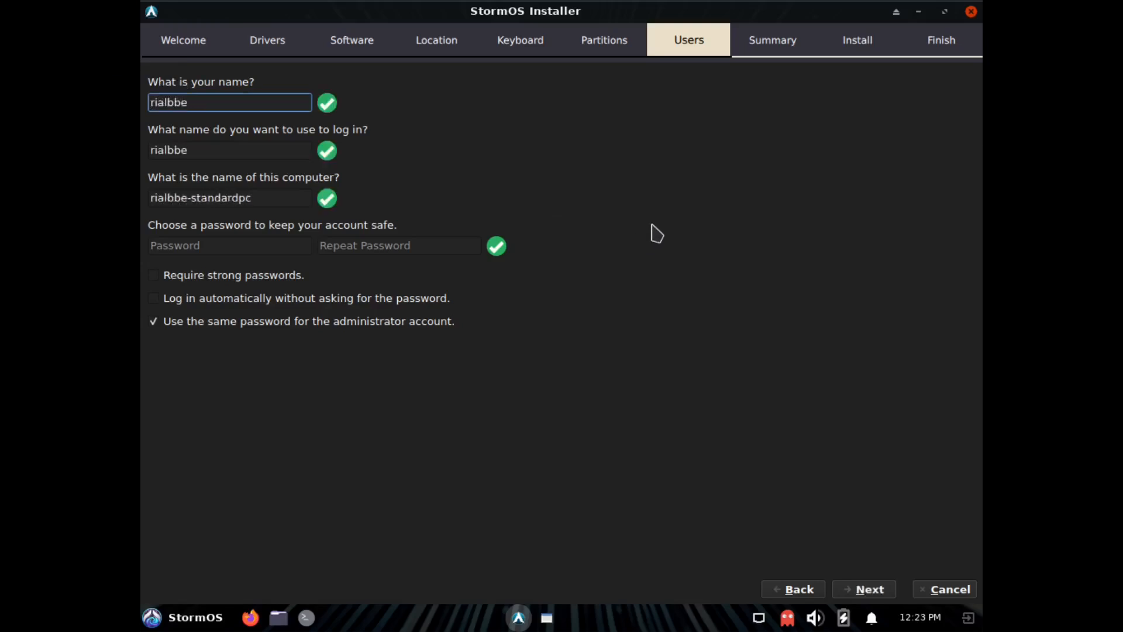
left_click(262, 245)
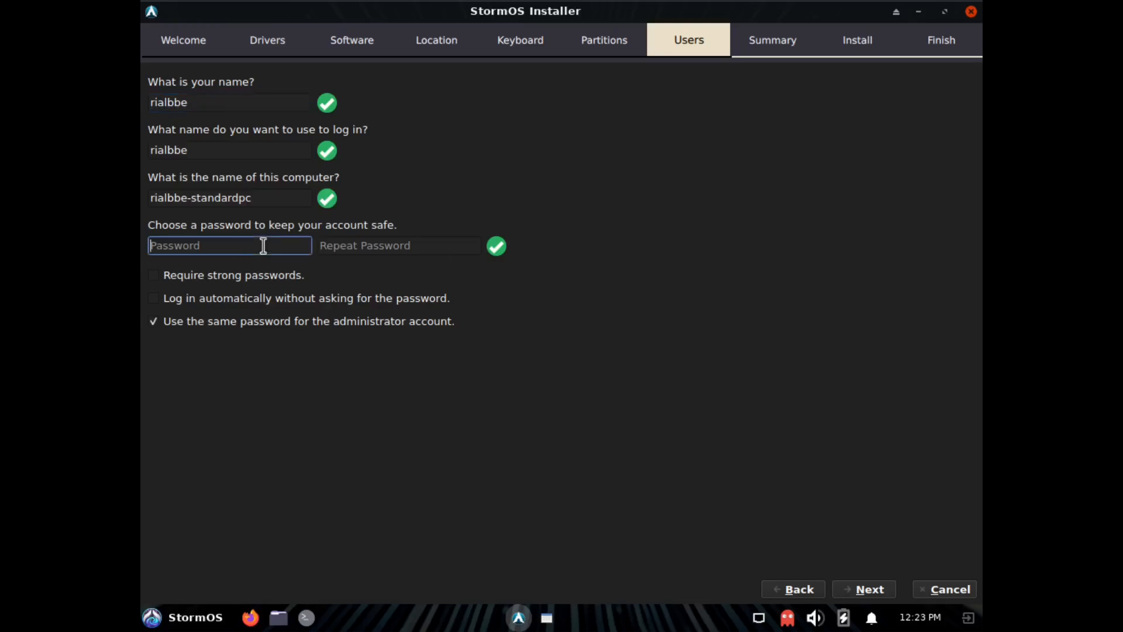
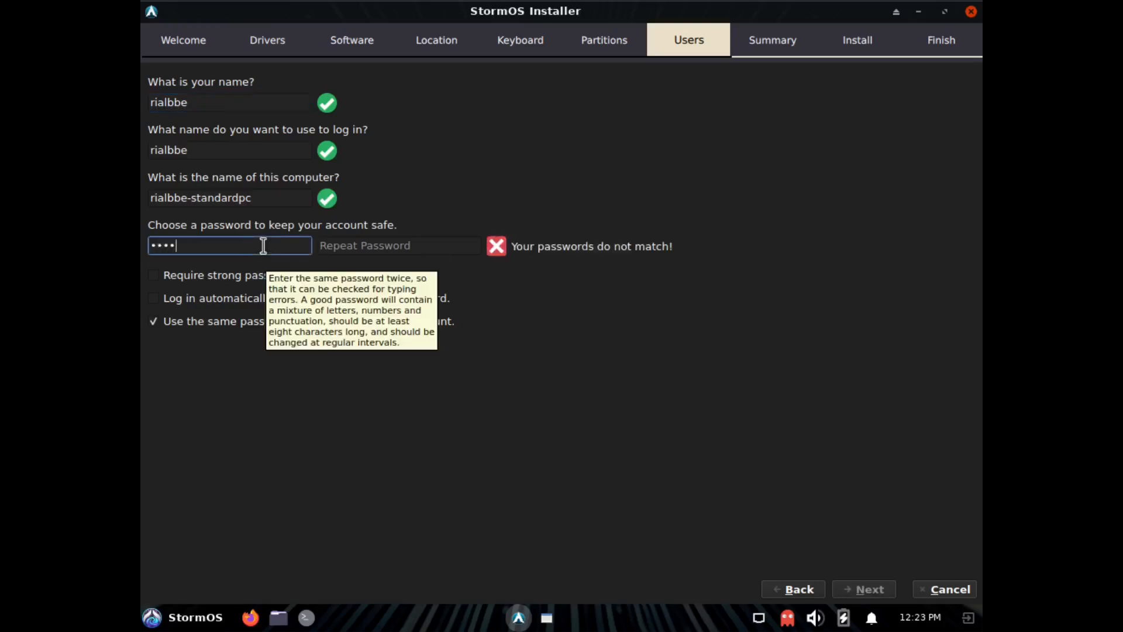
left_click(396, 243)
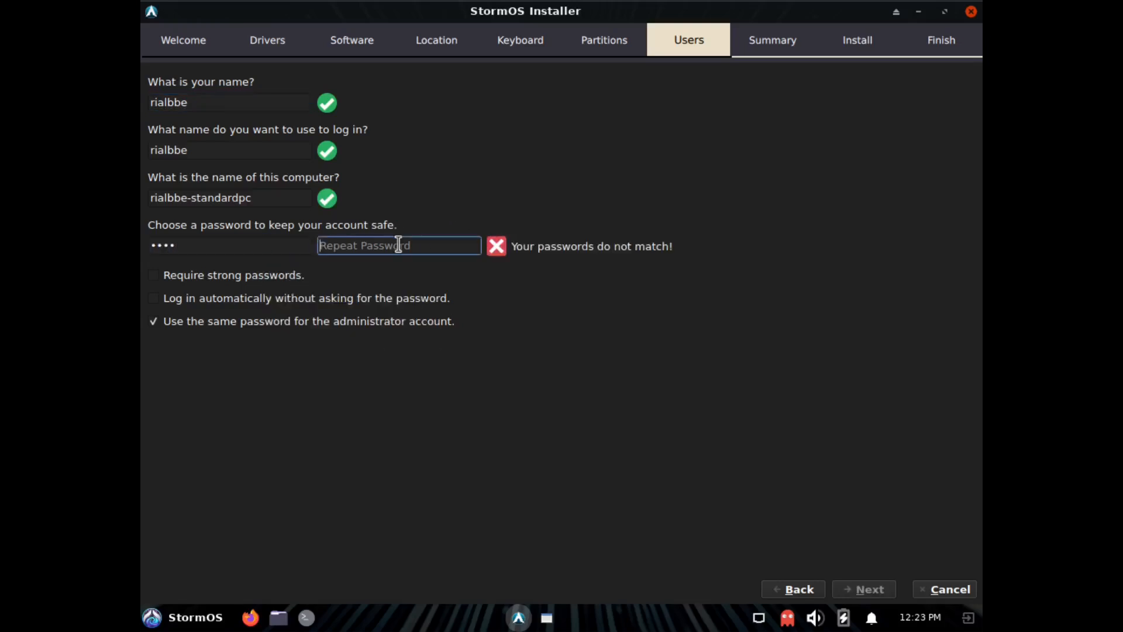
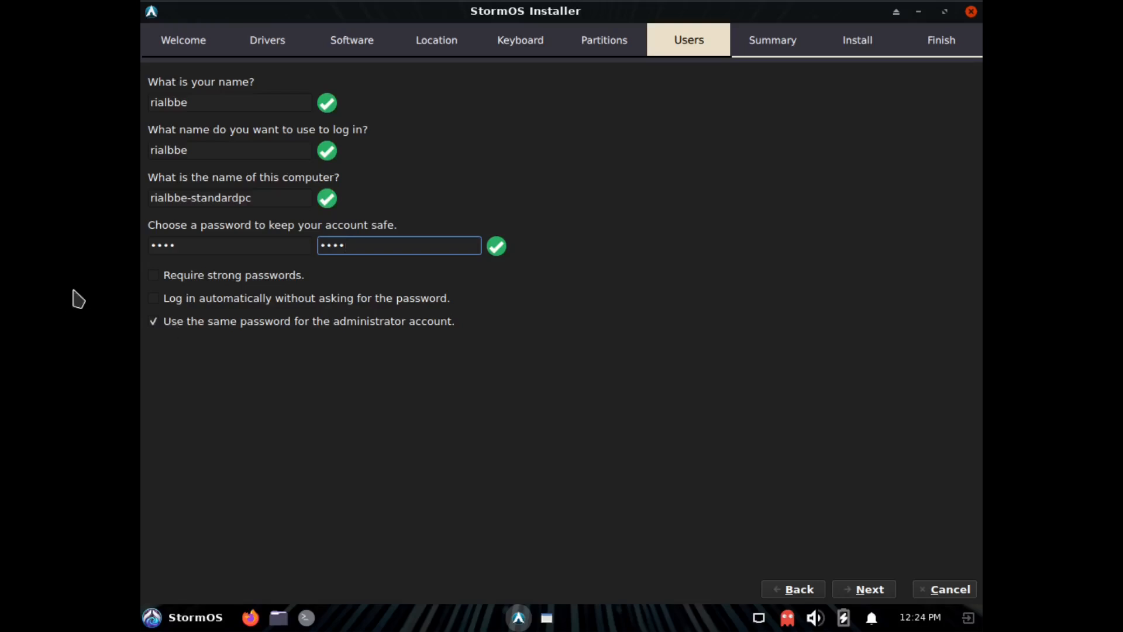
left_click(153, 322)
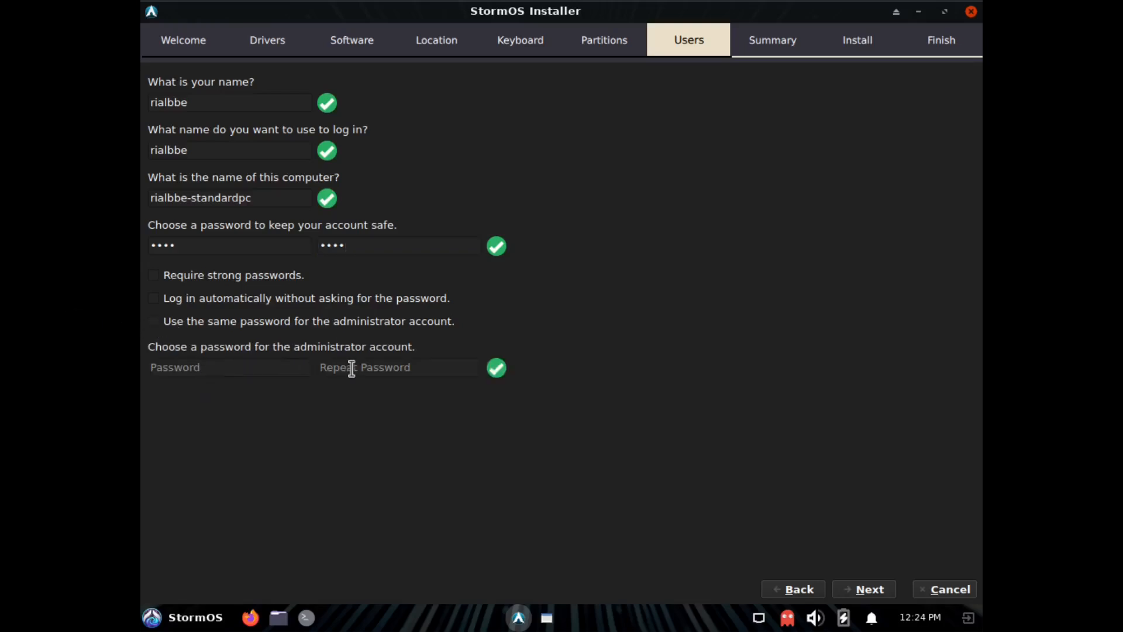
left_click(155, 323)
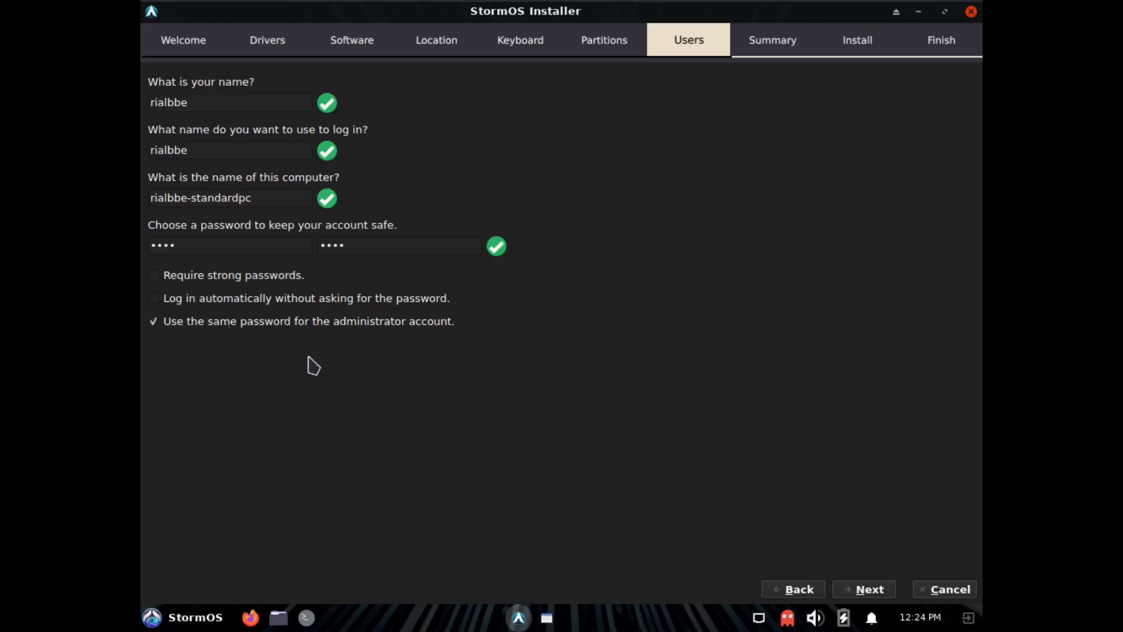
left_click(875, 592)
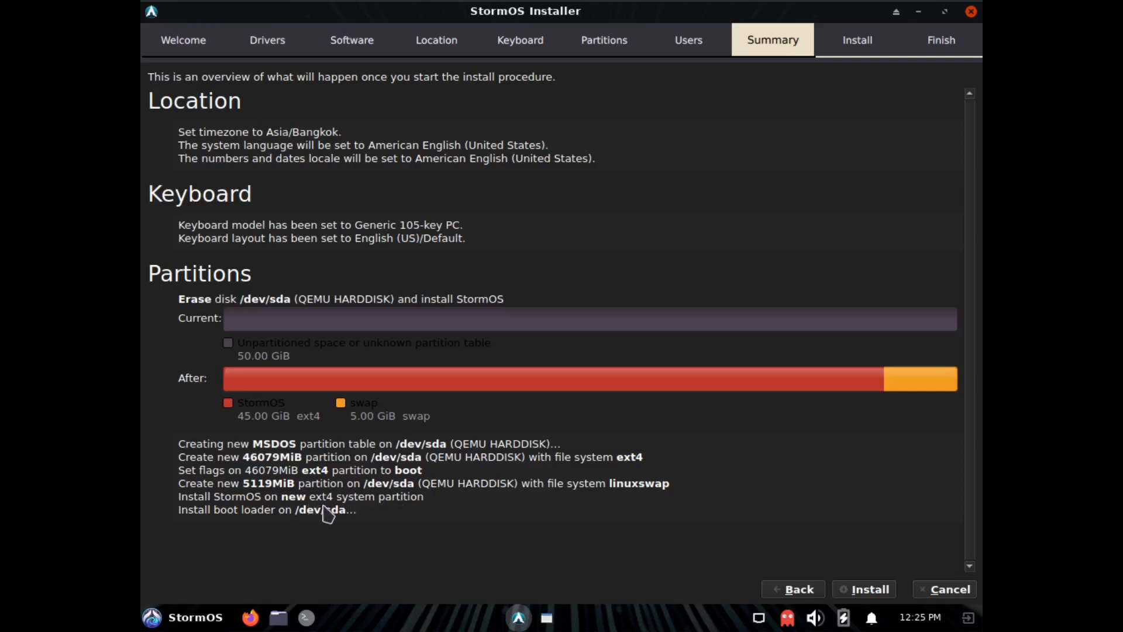
Start the installation, agree to the disk changes and close the installer once it has finished.
left_click(866, 591)
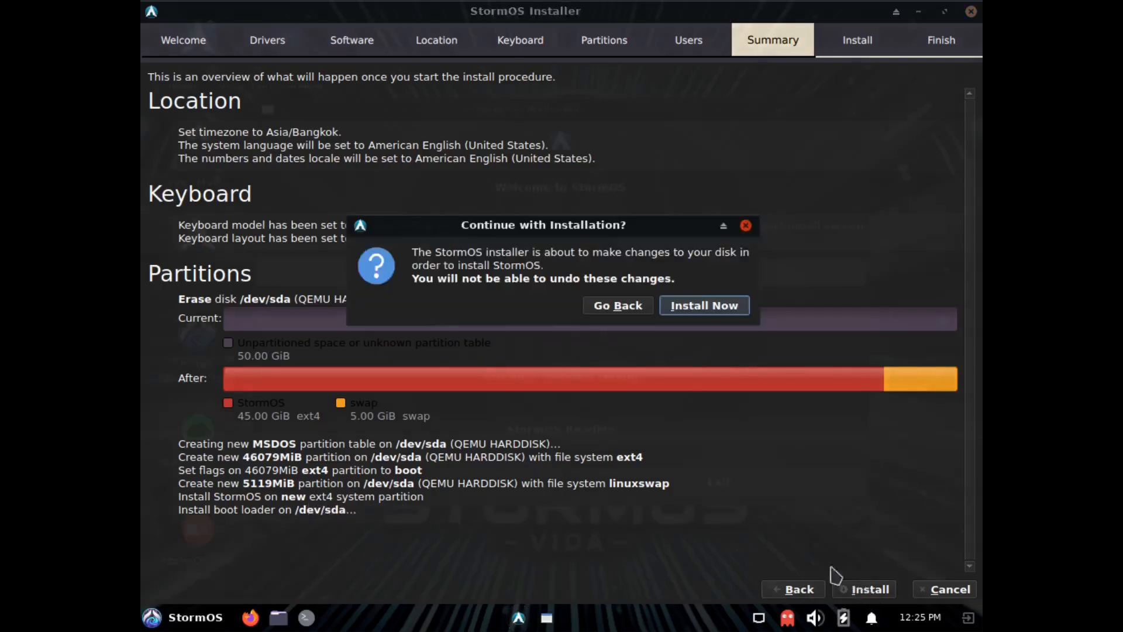
left_click(679, 308)
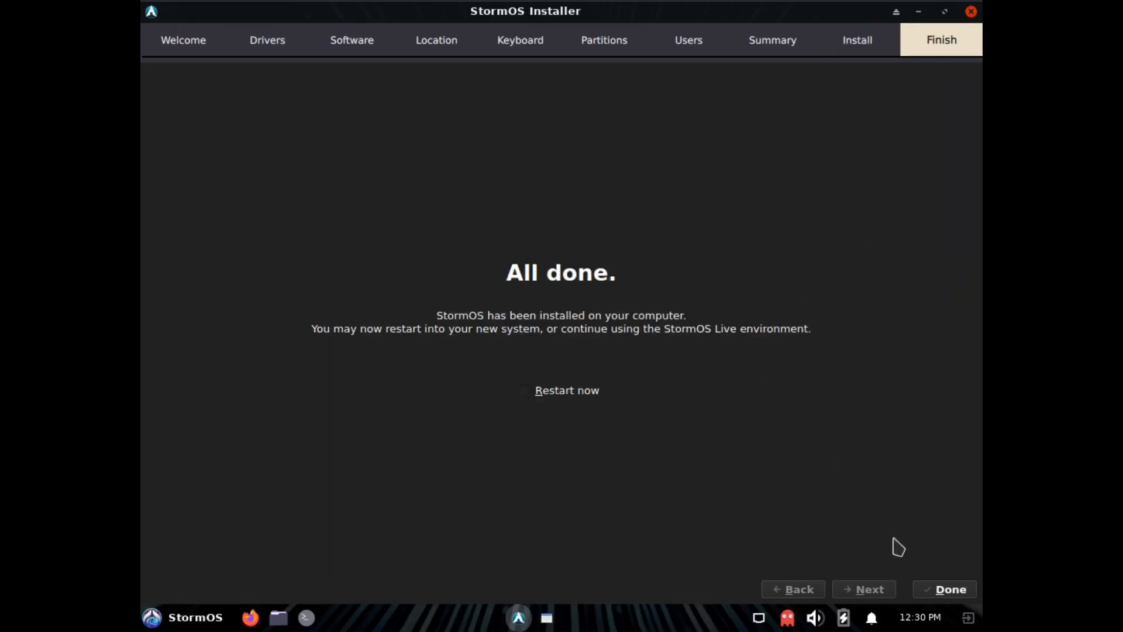
left_click(950, 589)
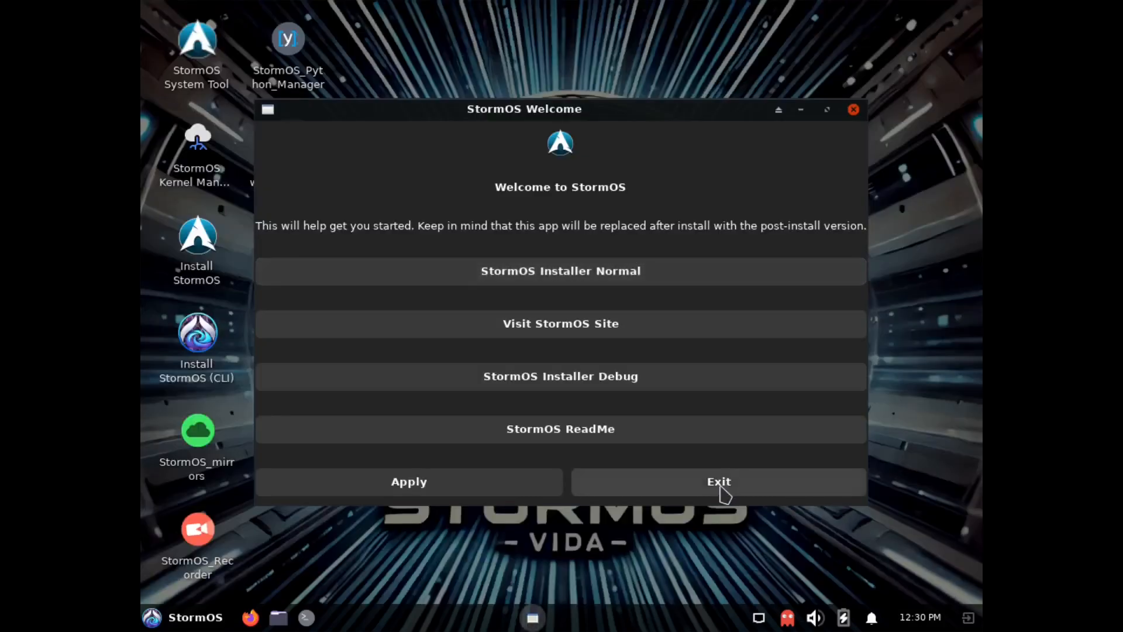
Exit the StormOS Welcome window and restart the live system.
left_click(720, 481)
left_click(193, 617)
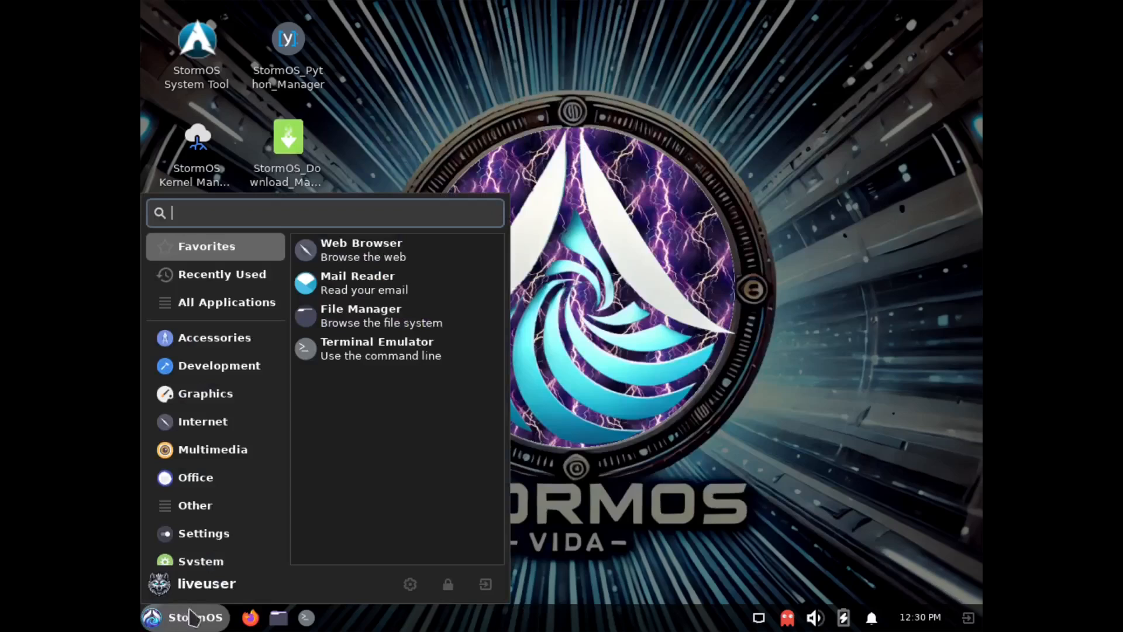
left_click(485, 583)
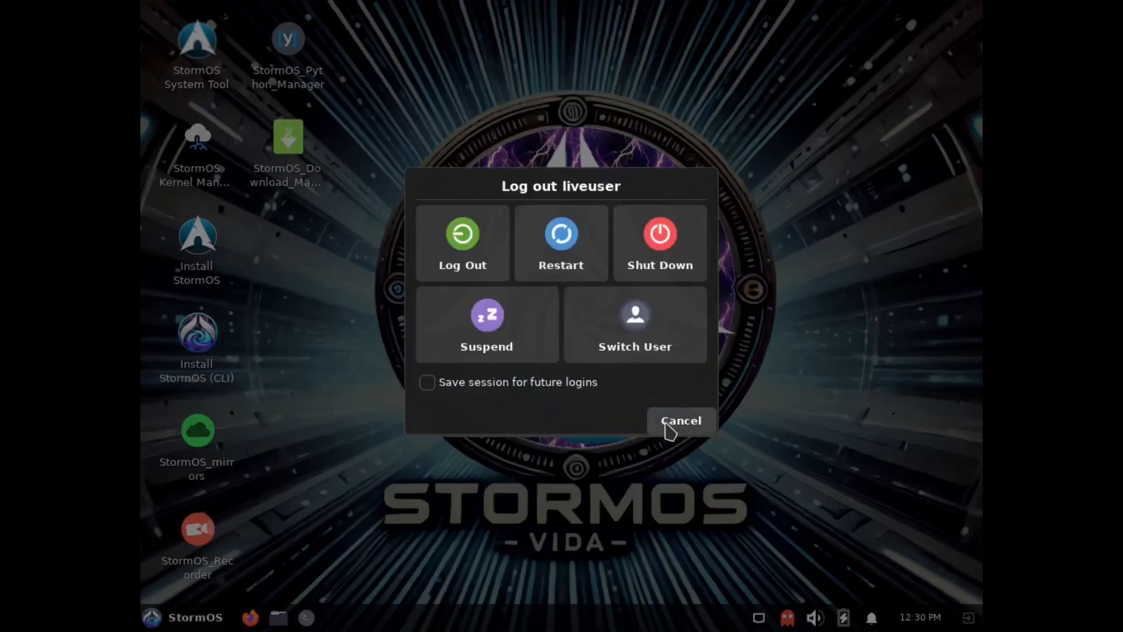
left_click(561, 246)
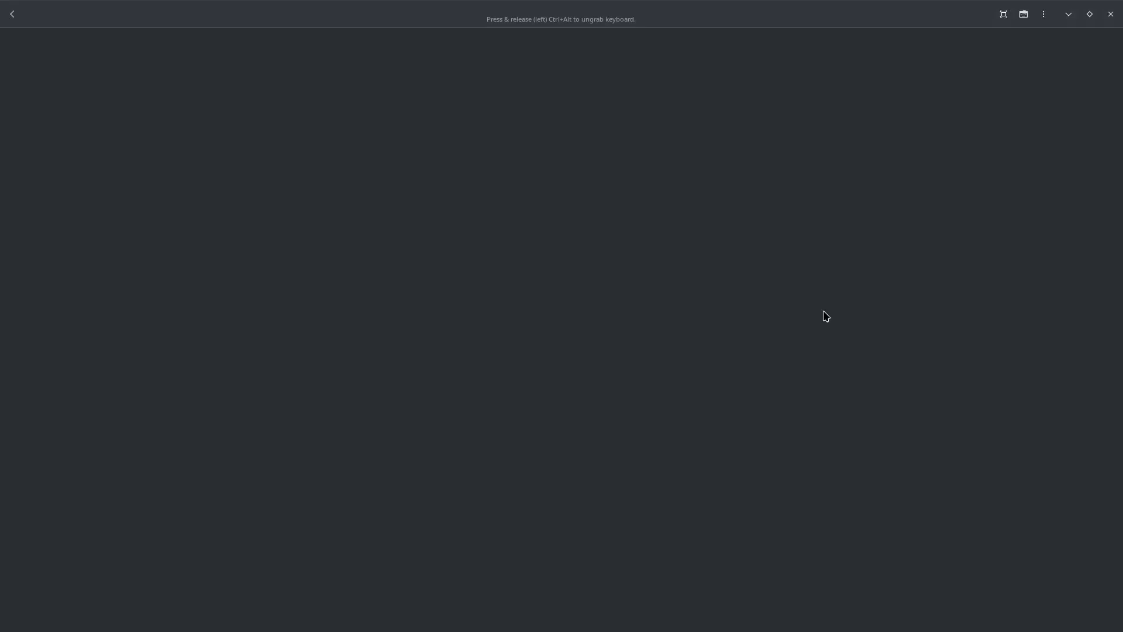
Reopen the virtual machine full screen, look through its boot menu and boot "StormOS Linux".
left_click(735, 100)
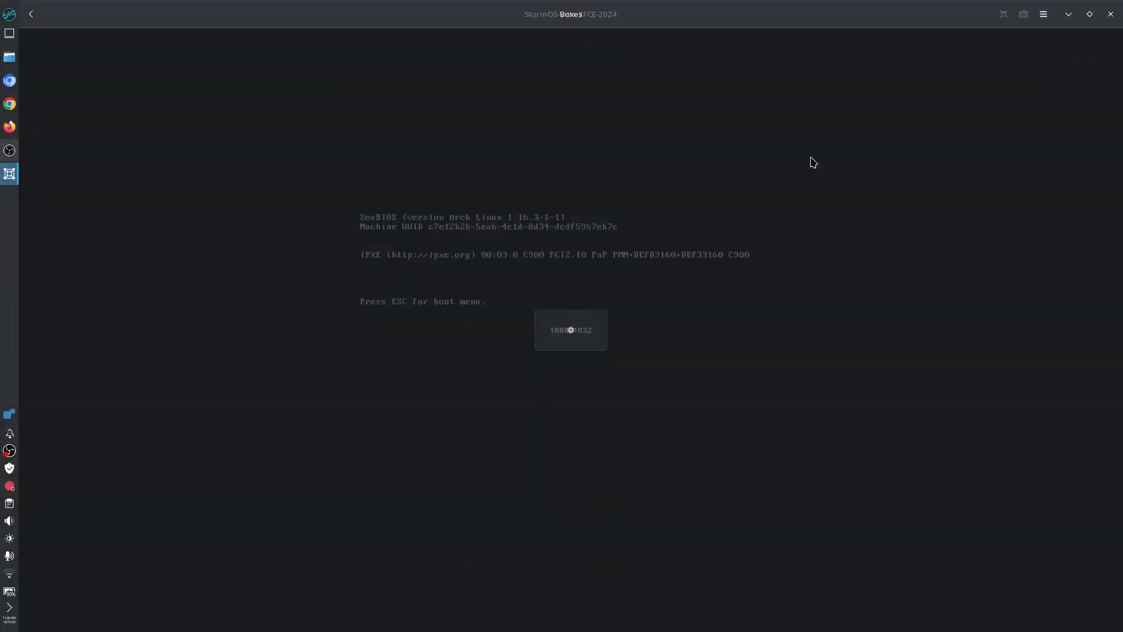
left_click(1004, 14)
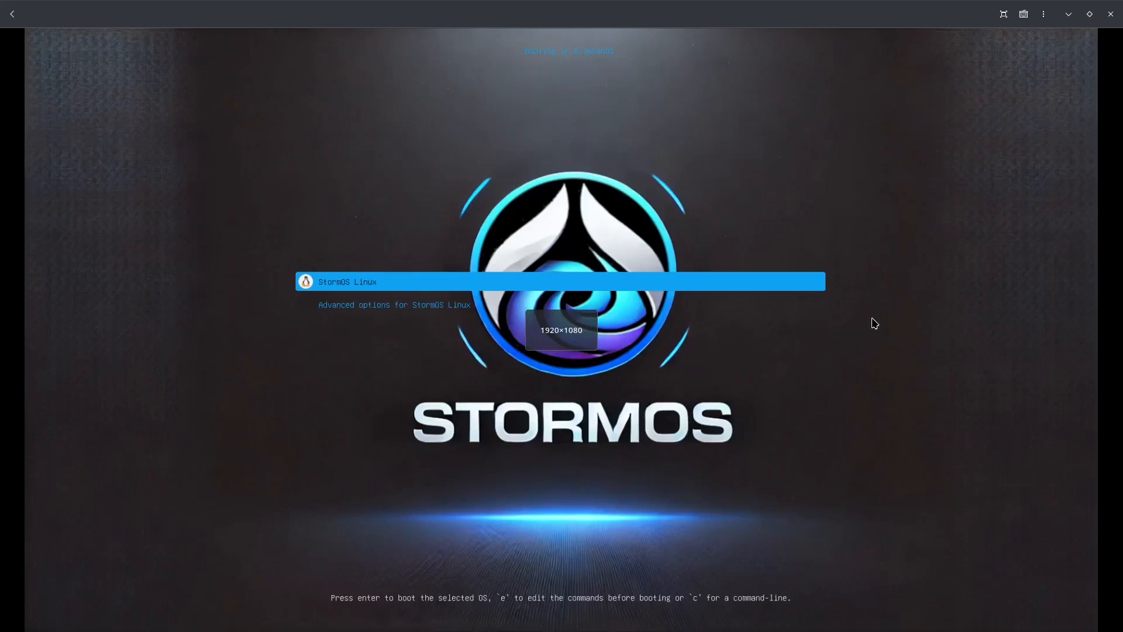
key("Down")
key("Up")
key("Down")
key("Up")
key("Down")
key("Up")
key("Down")
key("Up")
key("Down")
key("Up")
key("Down")
key("Up")
key("Down")
key("Up")
key("Down")
key("Up")
key("Down")
key("Up")
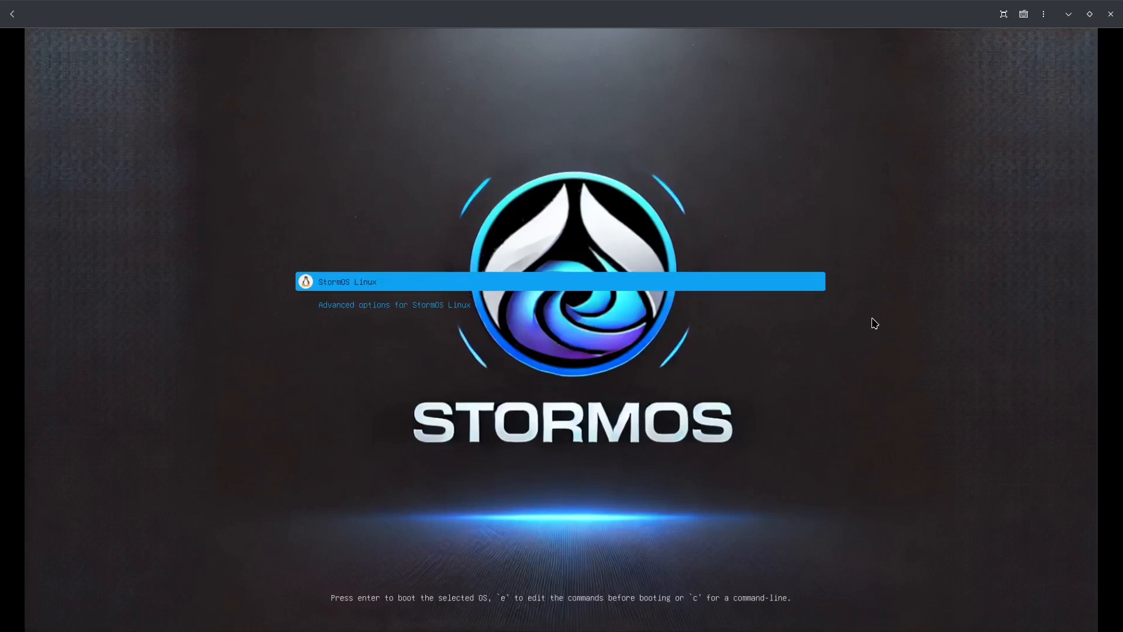
key("Down")
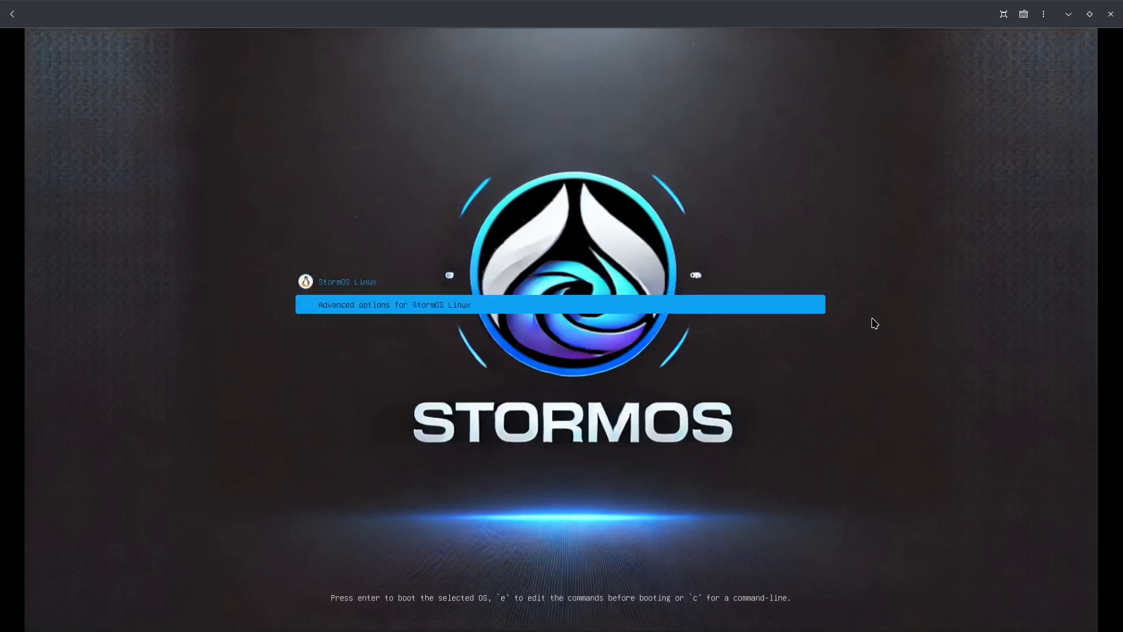
key("Up")
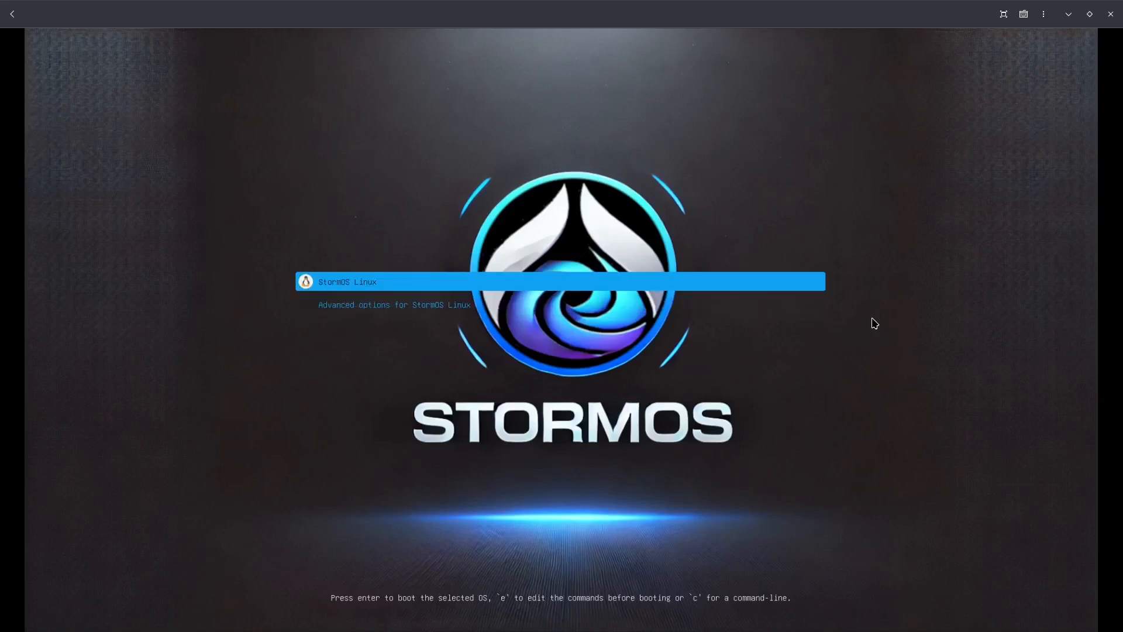
key("Return")
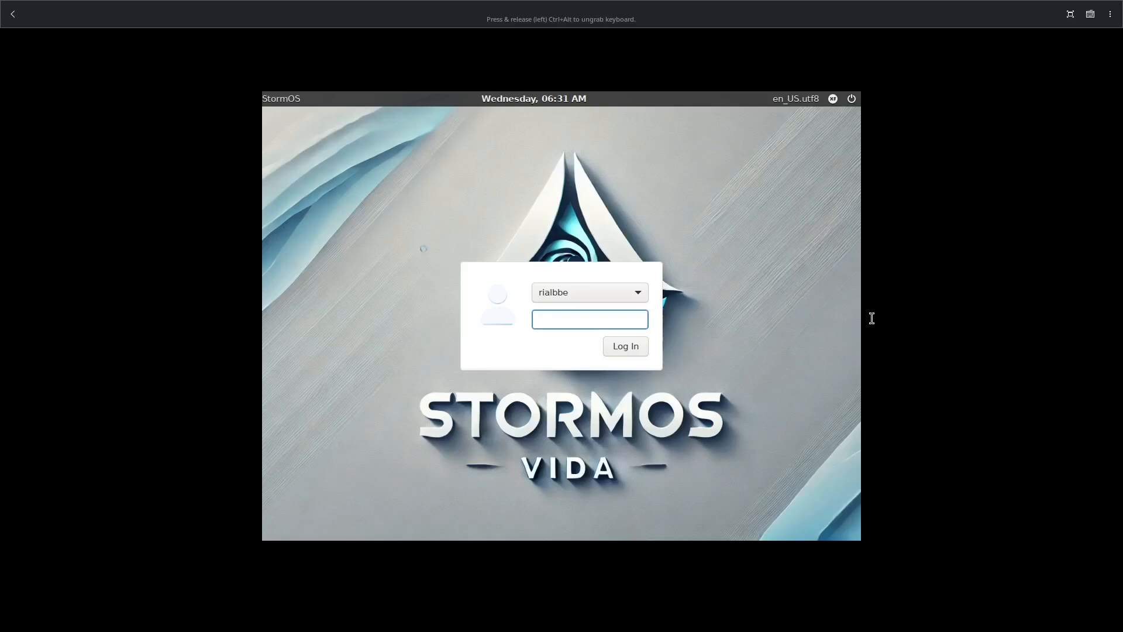
Enter the account password, check the user list while keeping the created user, and log in to the installed system.
type("****")
left_click(638, 292)
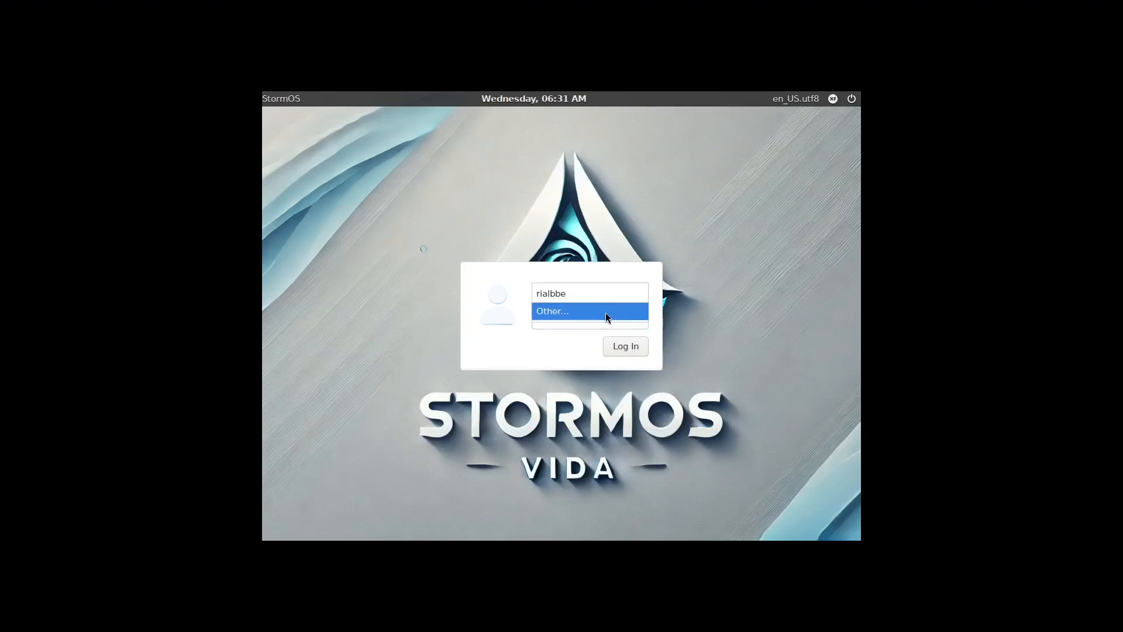
left_click(651, 293)
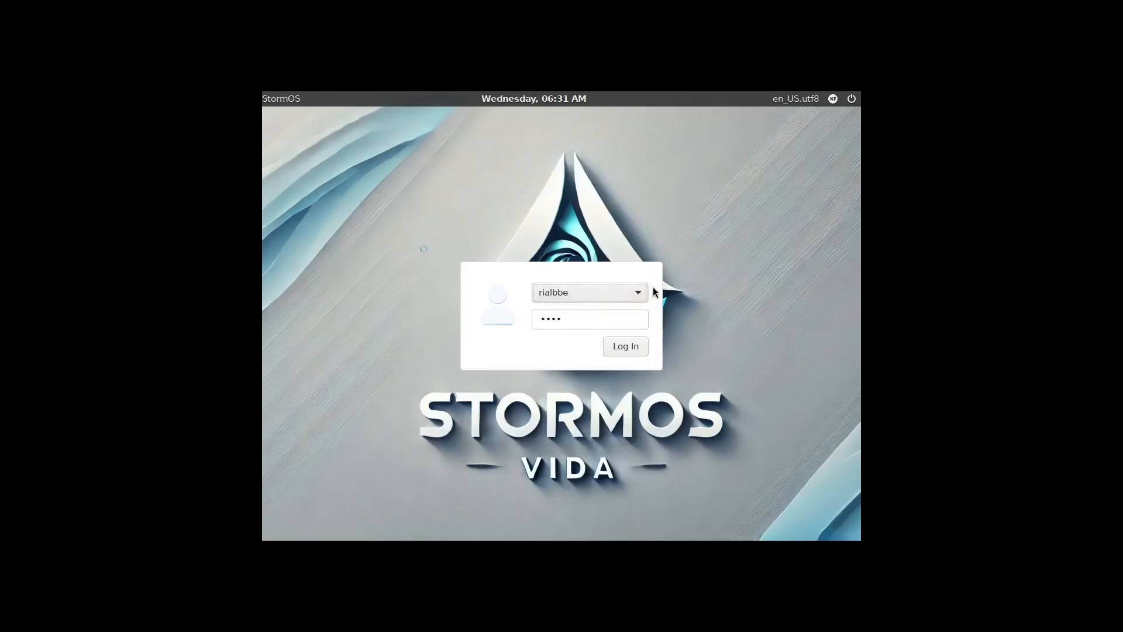
left_click(623, 345)
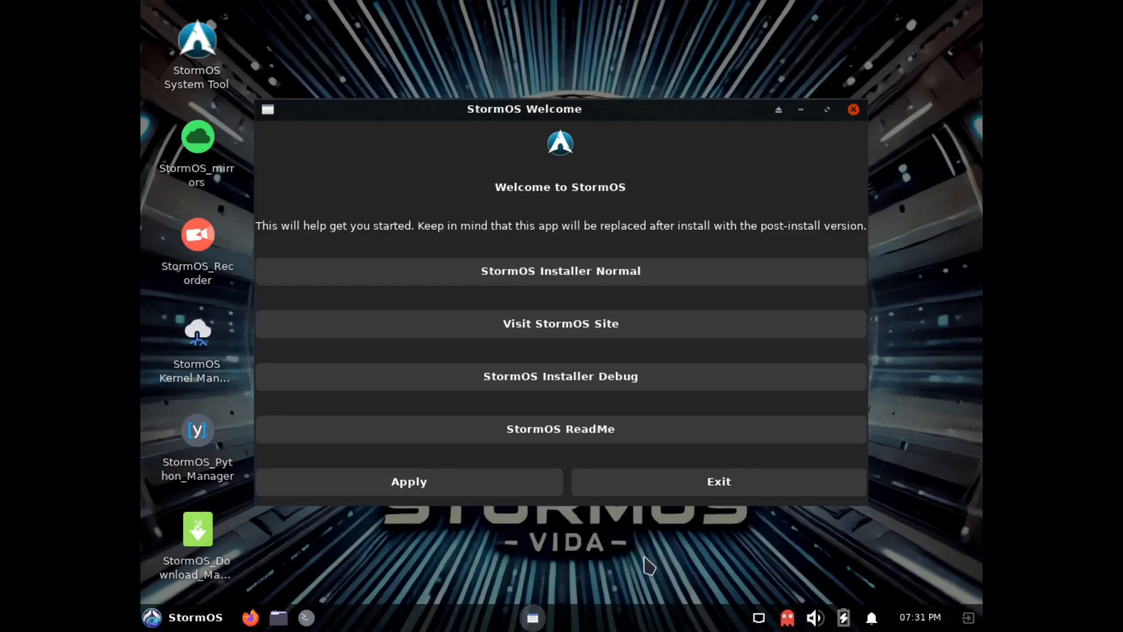
Set the Virtual-1 display resolution to 1920x1080, keep the new configuration and close the Display settings.
left_click(182, 623)
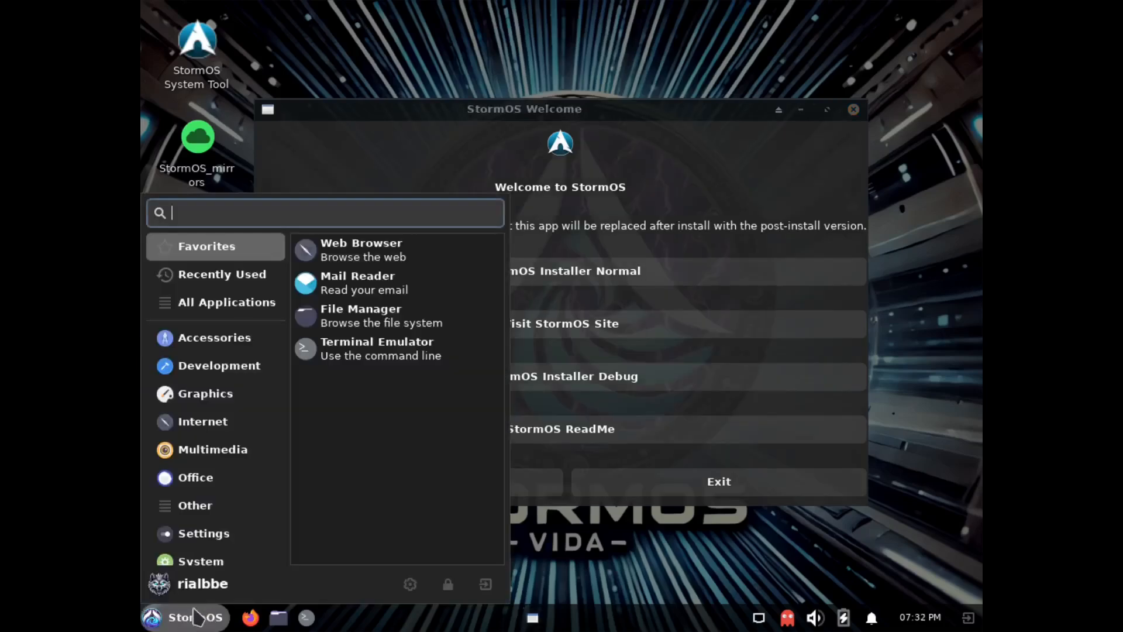
left_click(227, 560)
left_click(231, 535)
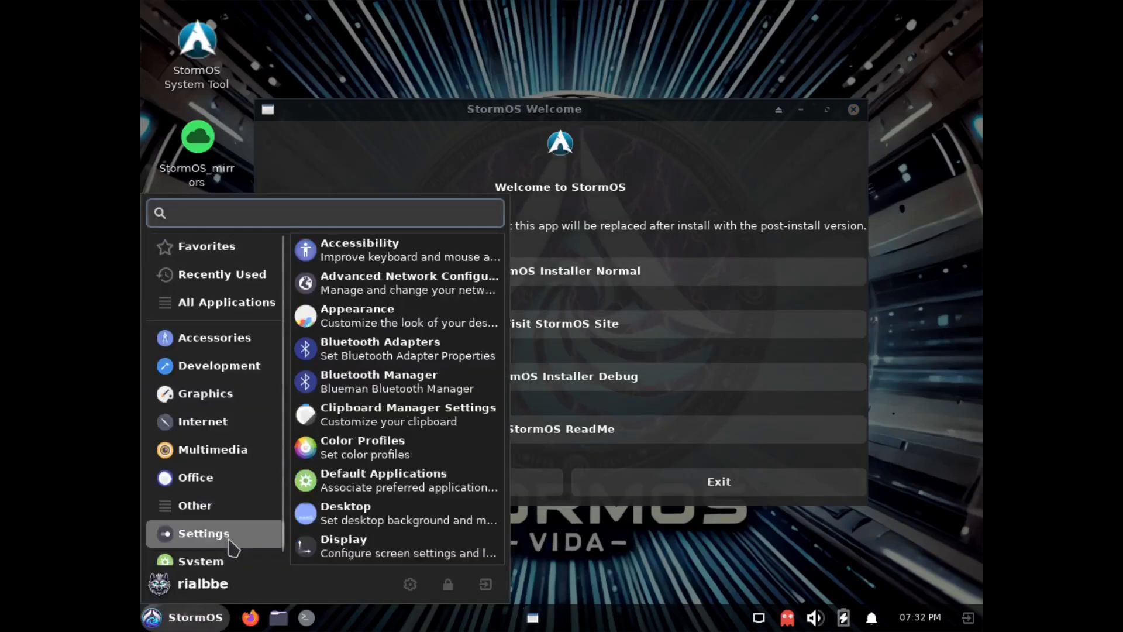
left_click(349, 547)
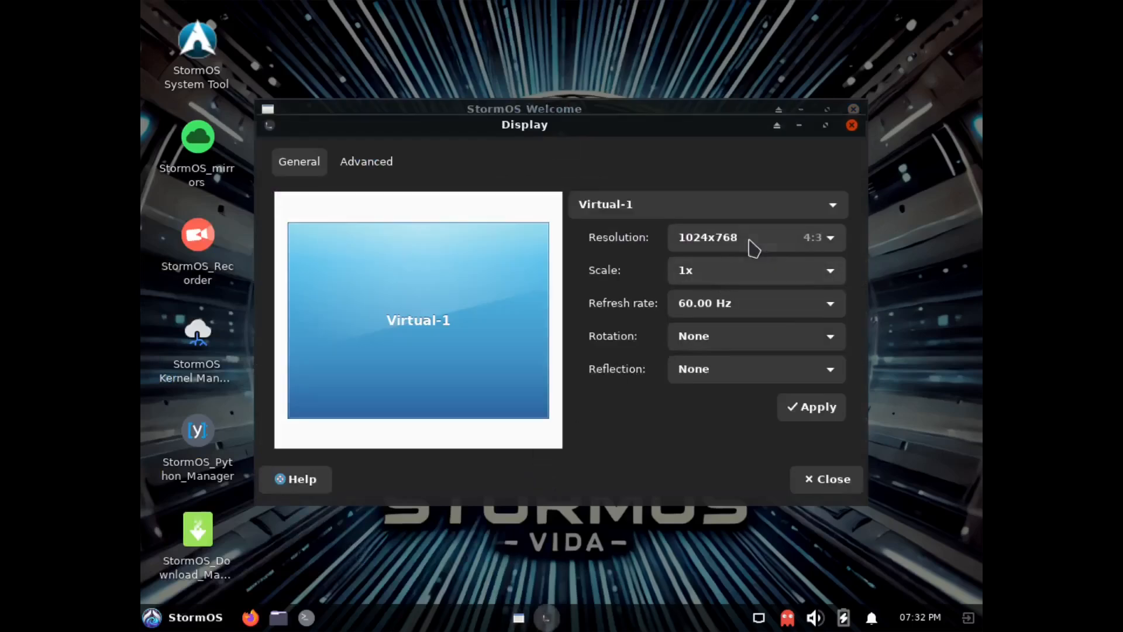
left_click(752, 244)
scroll(741, 274, "up", 5)
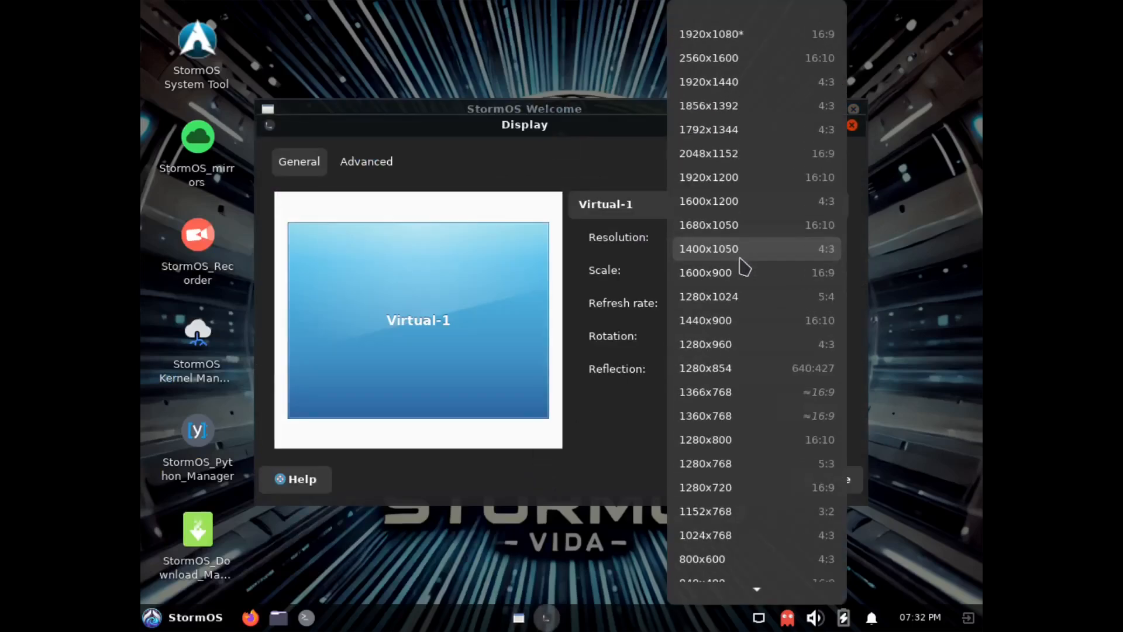
left_click(791, 36)
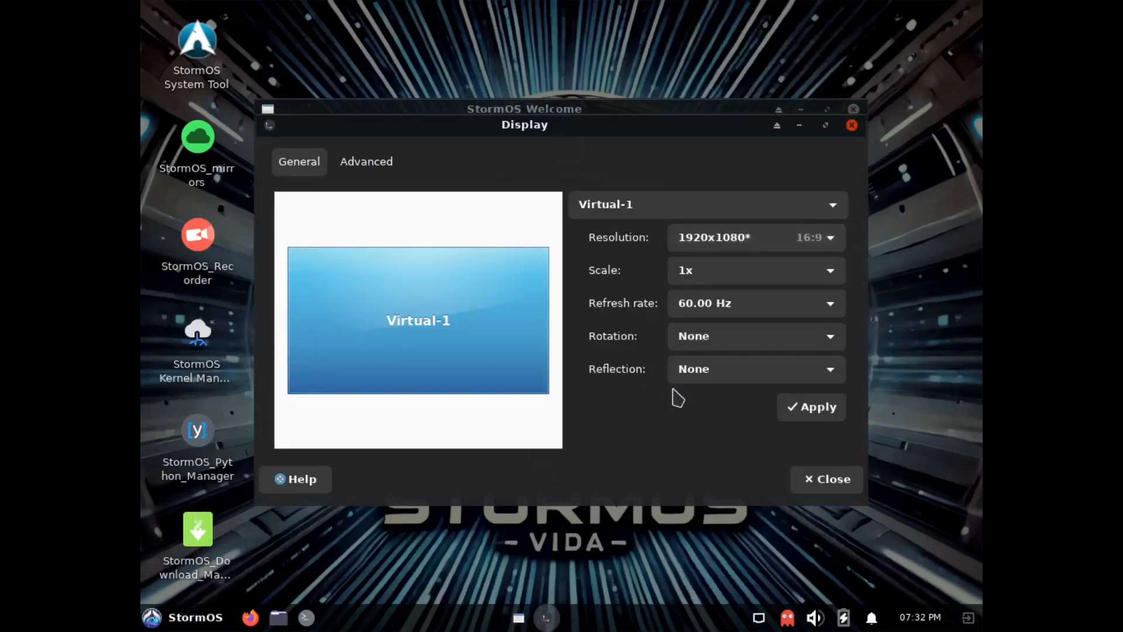
left_click(802, 415)
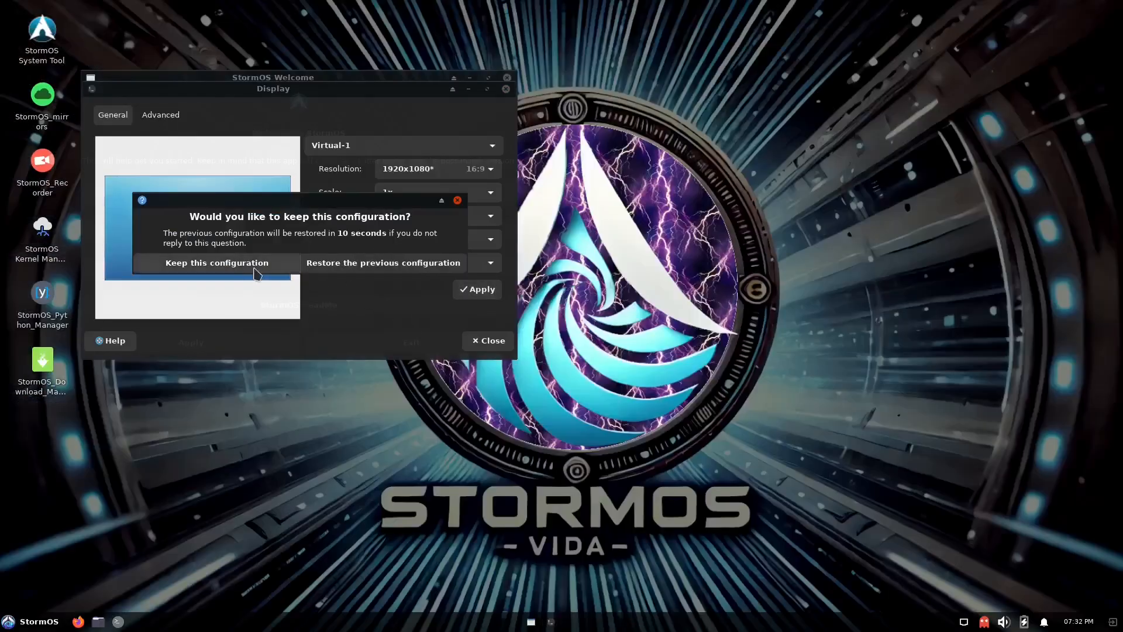
left_click(257, 264)
left_click(496, 345)
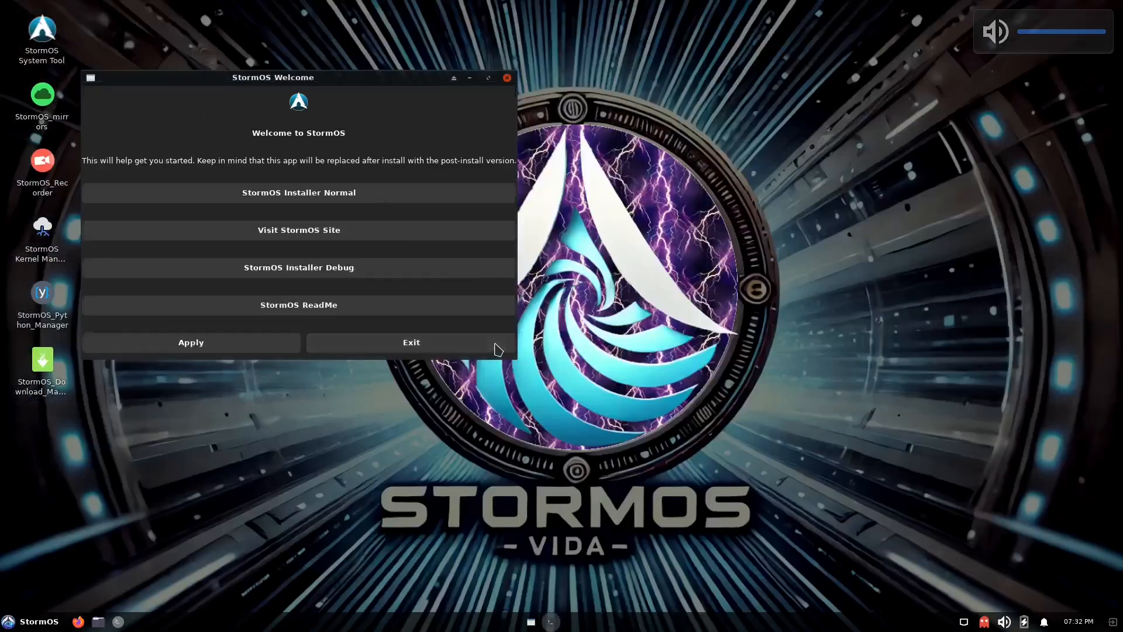
Move the StormOS Welcome window to the middle of the desktop, try its normal installer and website entries, and close the browser.
left_click_drag(348, 73, 629, 134)
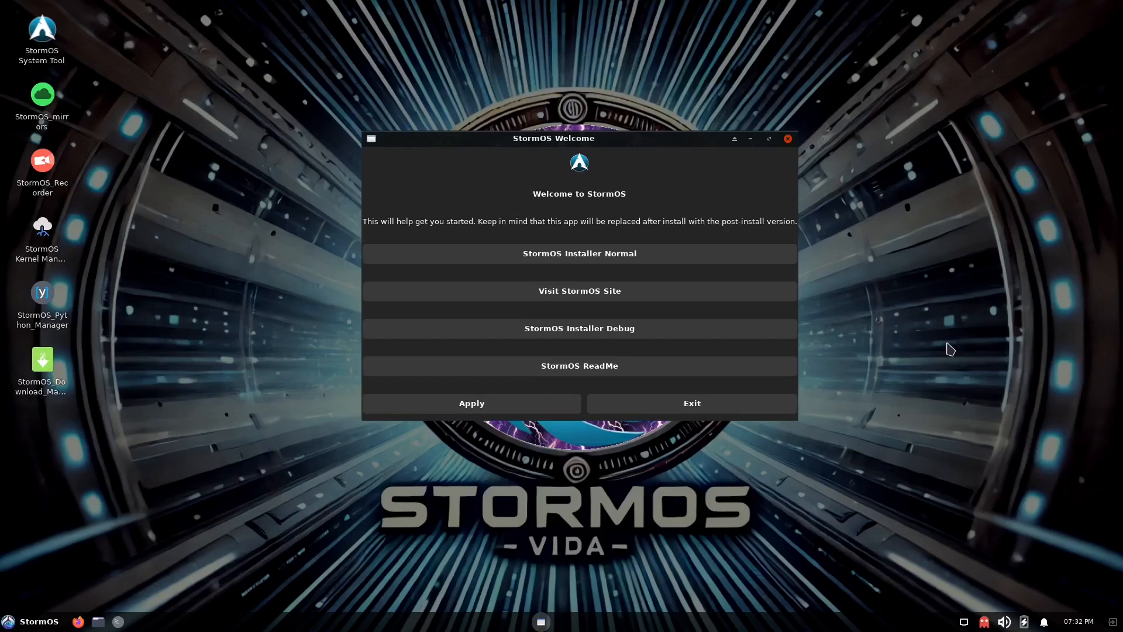
left_click(624, 260)
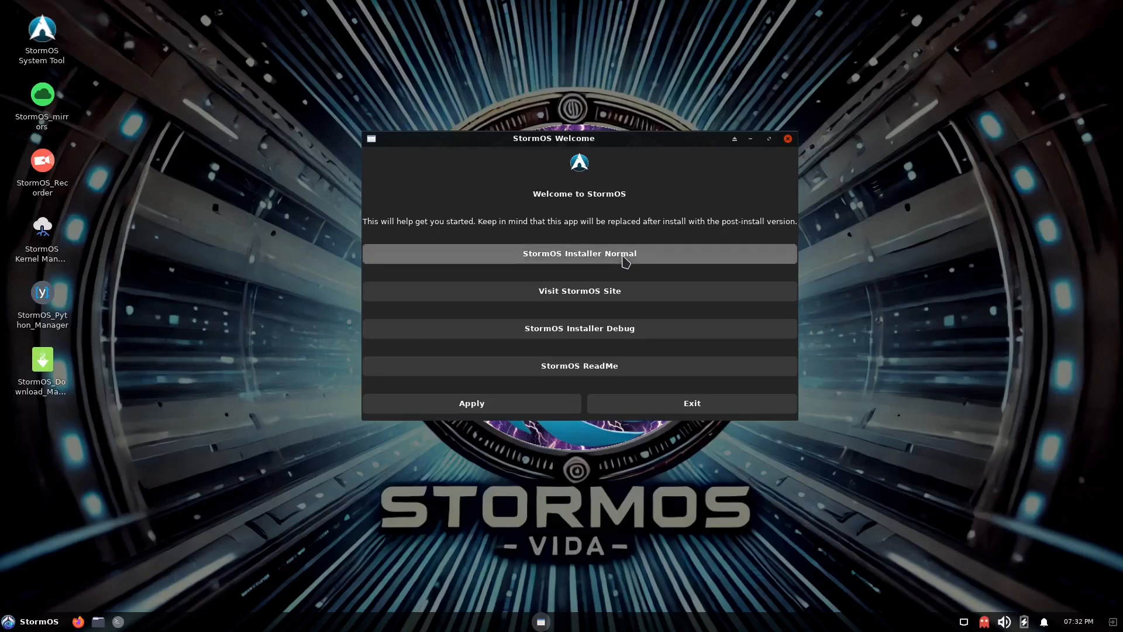
left_click(582, 300)
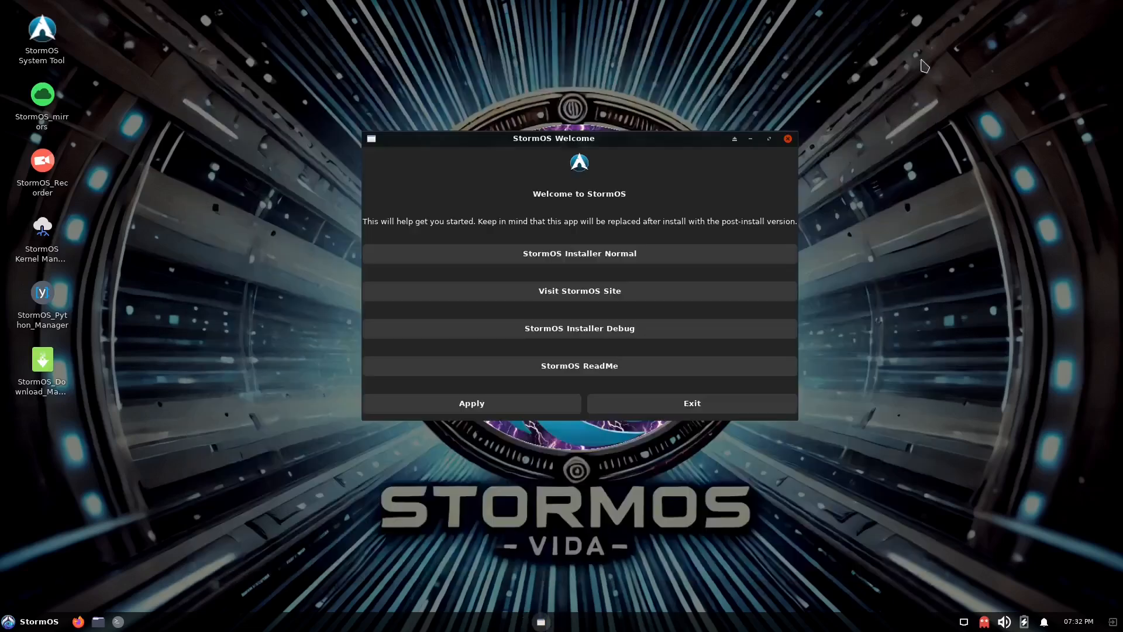
left_click(924, 43)
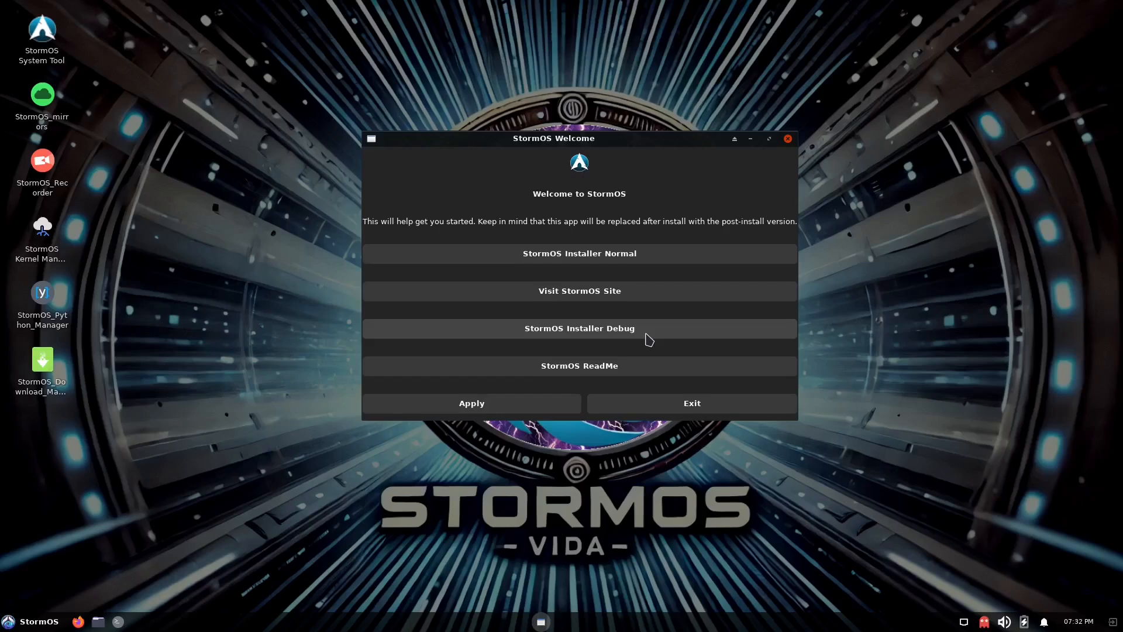
Read the StormOS ReadMe, close it and exit the StormOS Welcome window.
left_click(643, 372)
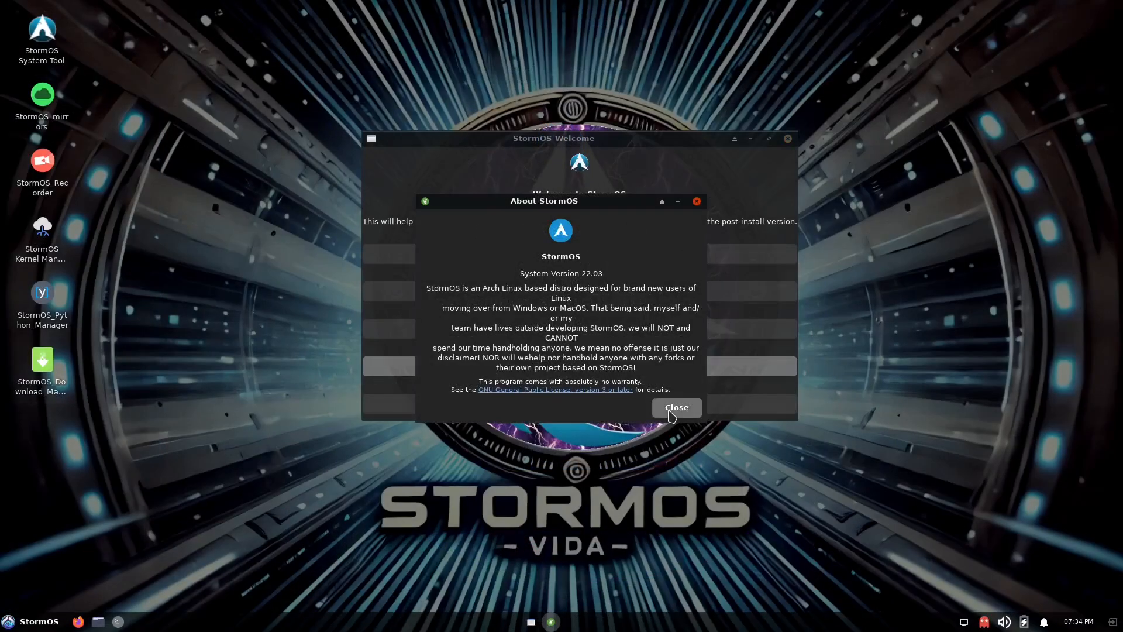
left_click(676, 407)
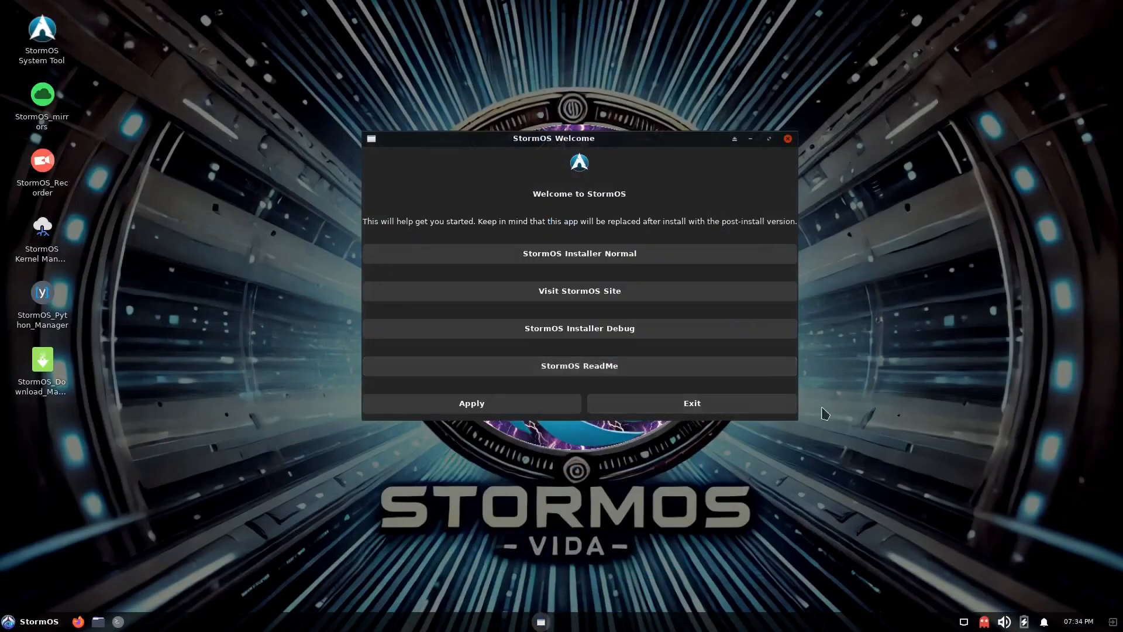
left_click(737, 408)
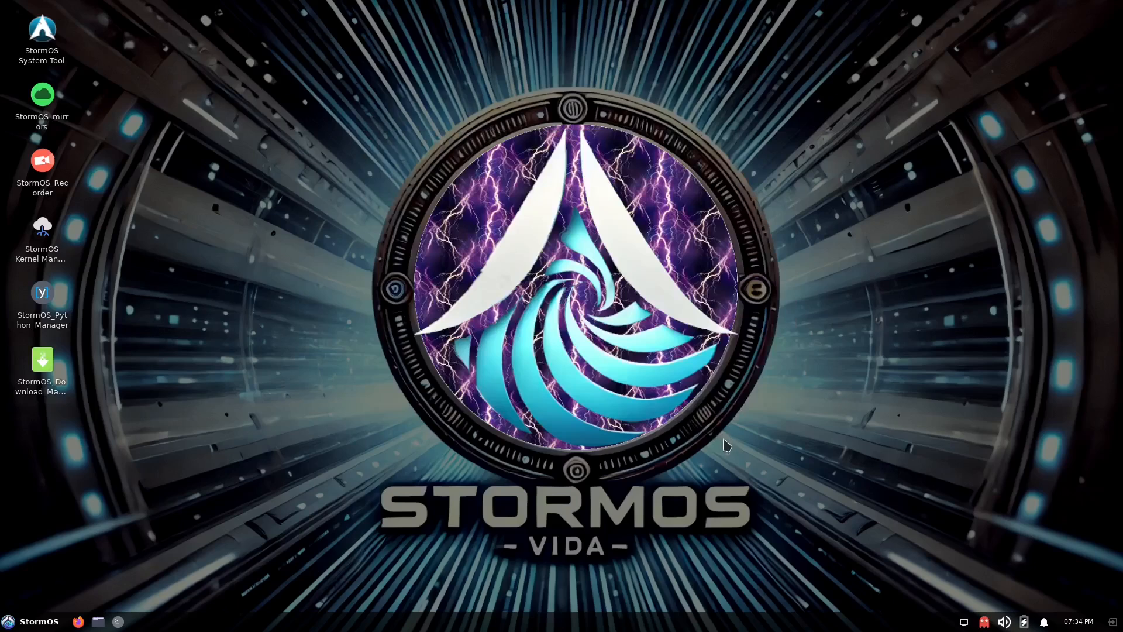